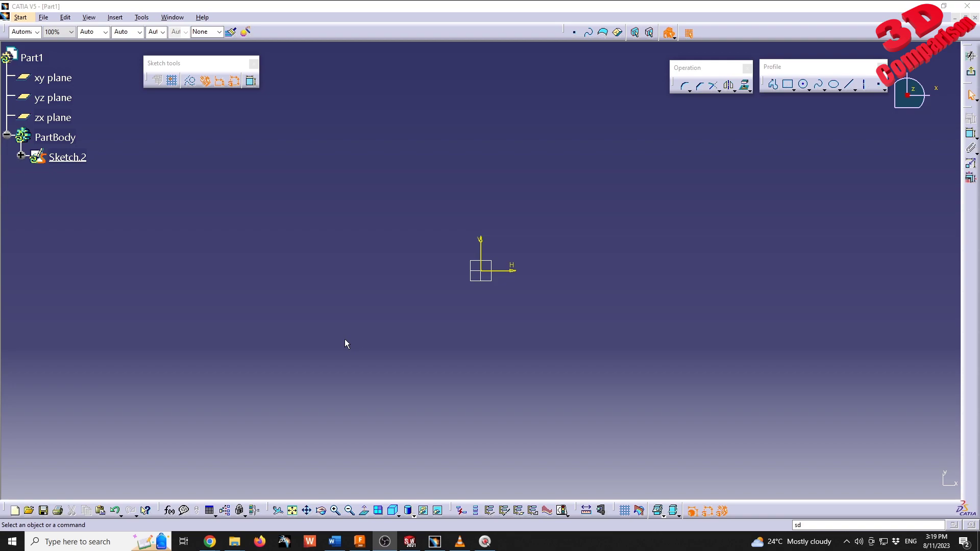
# Step: Draw a separate straight line above-left of the origin in Sketch.2
pyautogui.click(850, 85)
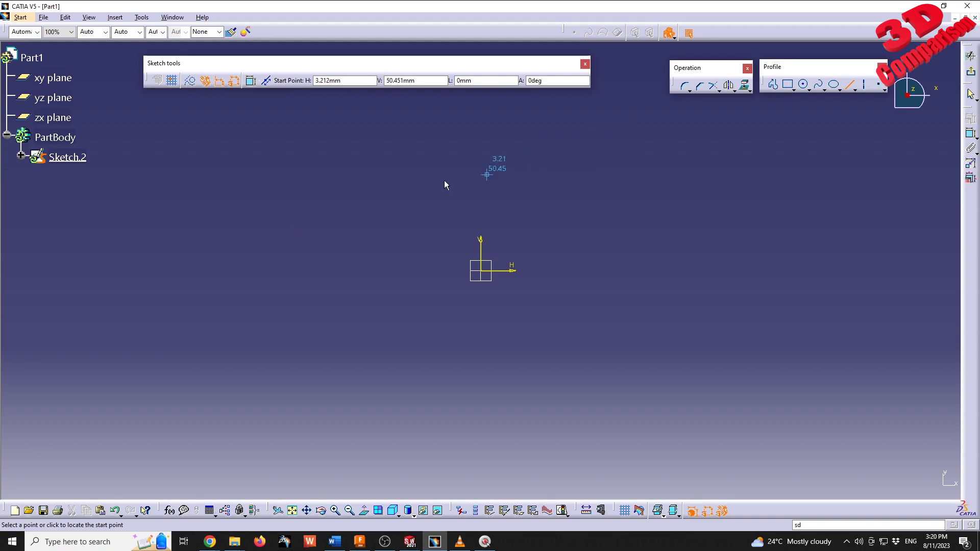
pyautogui.click(338, 176)
pyautogui.click(438, 201)
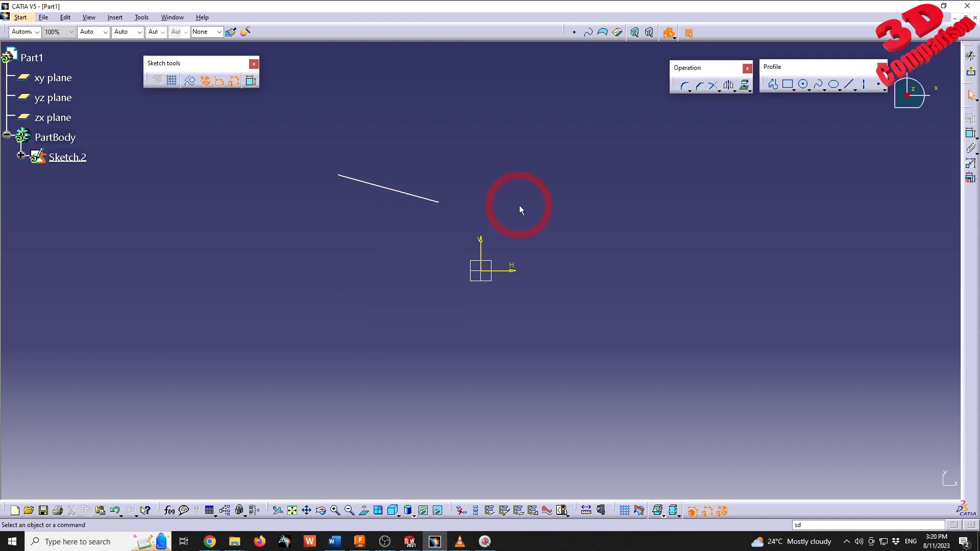
# Step: Draw a connected zigzag chain of line segments to the right, ending the line command
pyautogui.click(850, 85)
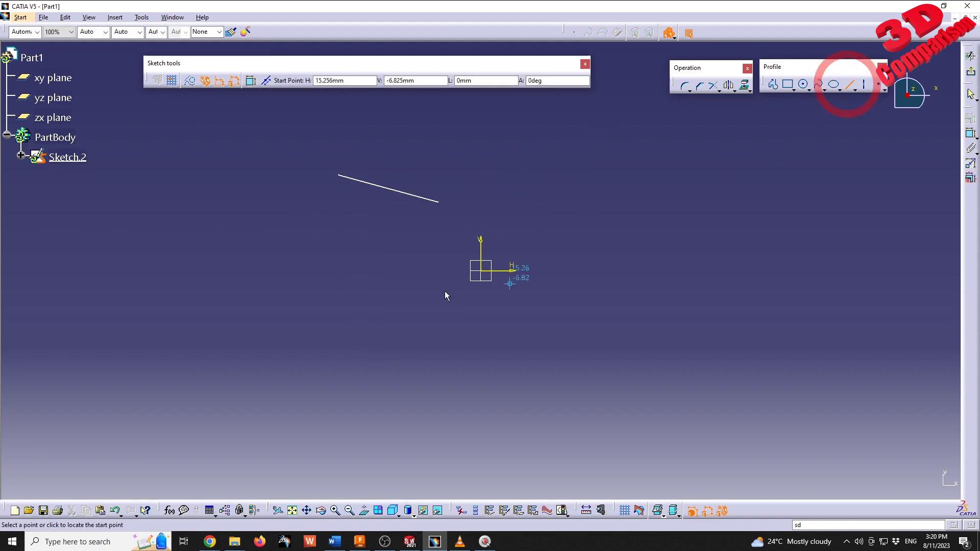
pyautogui.click(452, 206)
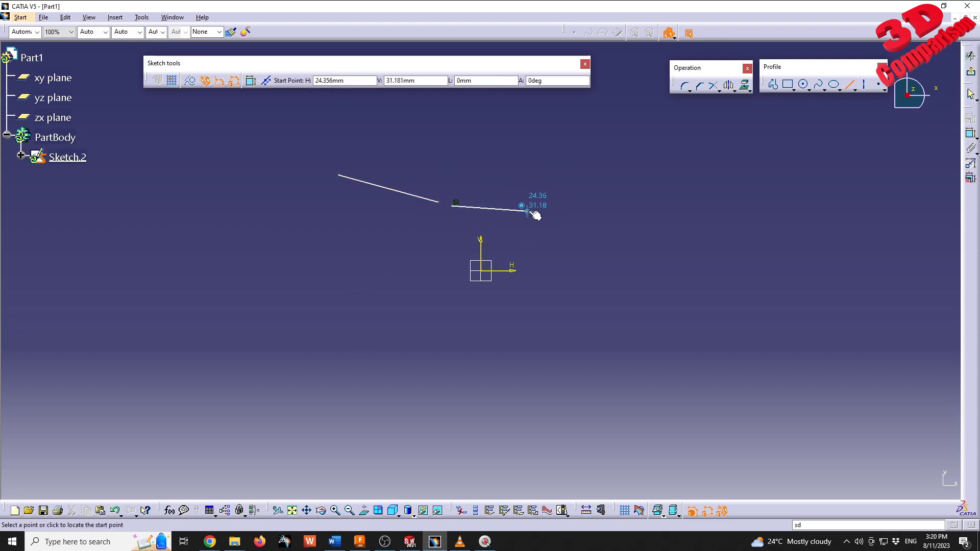
pyautogui.click(529, 211)
pyautogui.click(580, 176)
pyautogui.click(580, 176)
pyautogui.click(648, 211)
pyautogui.click(647, 209)
pyautogui.click(616, 271)
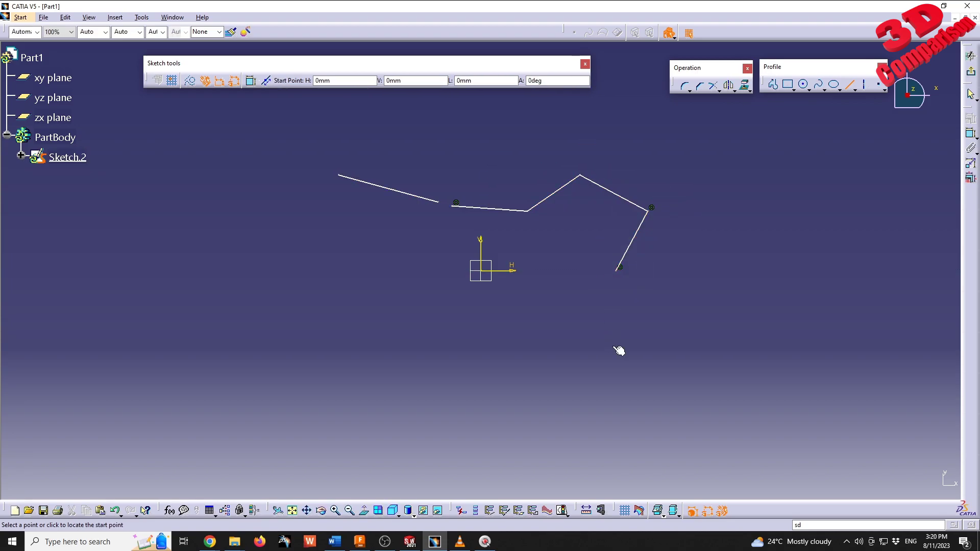
pyautogui.press('Escape')
pyautogui.click(642, 304)
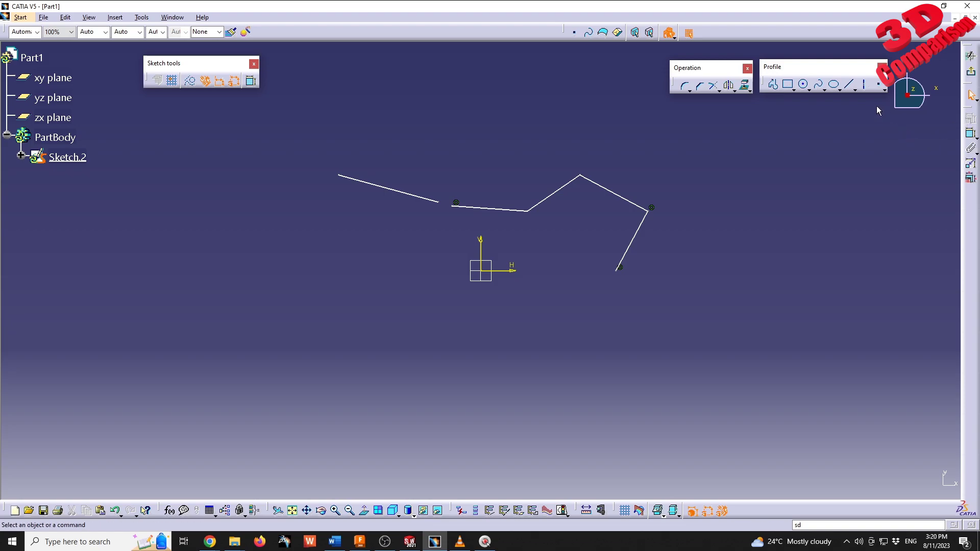
pyautogui.click(851, 86)
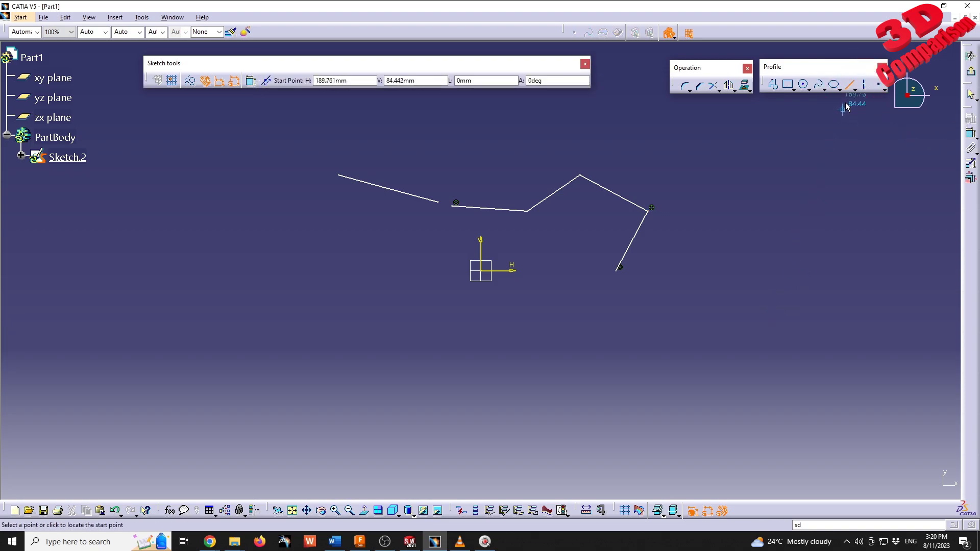
pyautogui.click(851, 87)
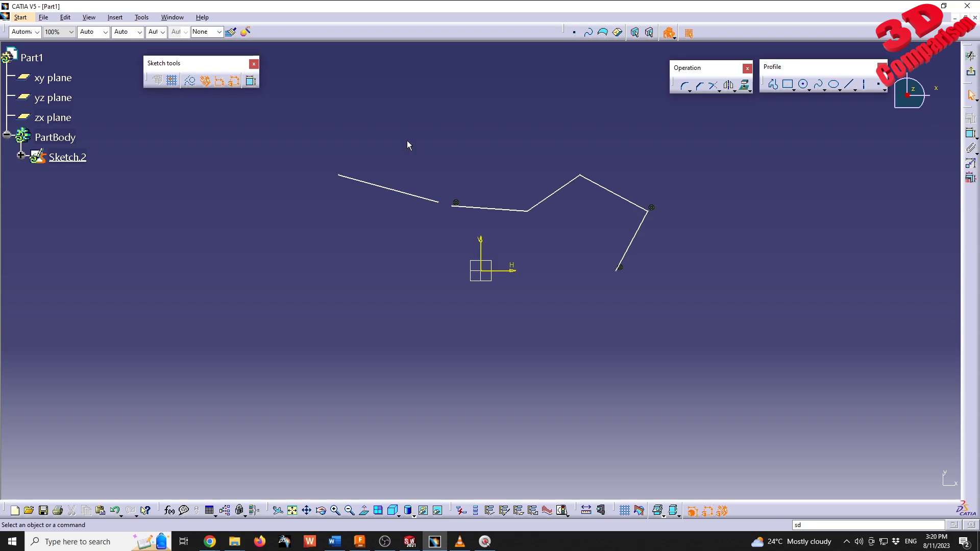
# Step: Paste a copy of the zigzag profile below-left of the origin, then drag the original to reshape it
pyautogui.press('F3')
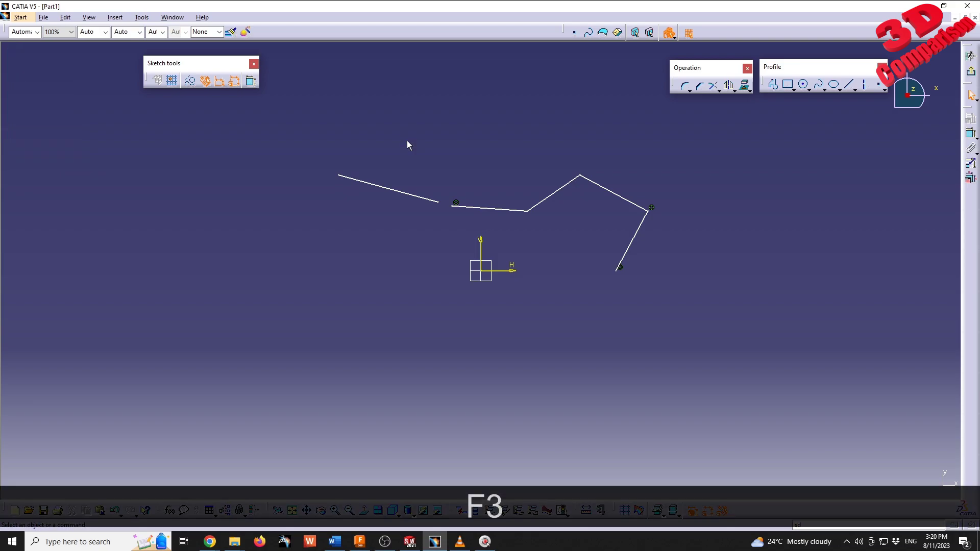
pyautogui.press('F3')
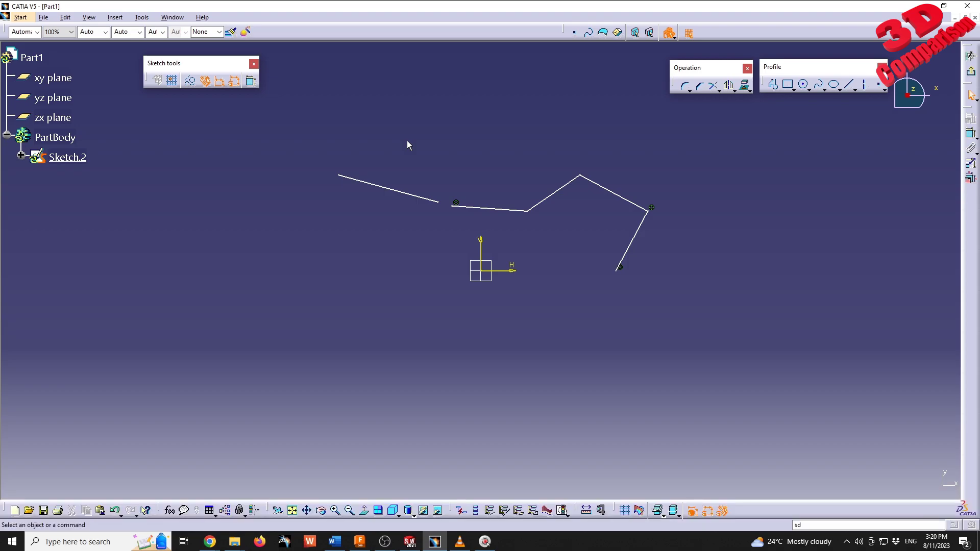
pyautogui.moveTo(444, 110)
pyautogui.mouseDown()
pyautogui.moveTo(564, 213)
pyautogui.moveTo(679, 239)
pyautogui.mouseUp()
pyautogui.hotkey('ctrl', 'c')
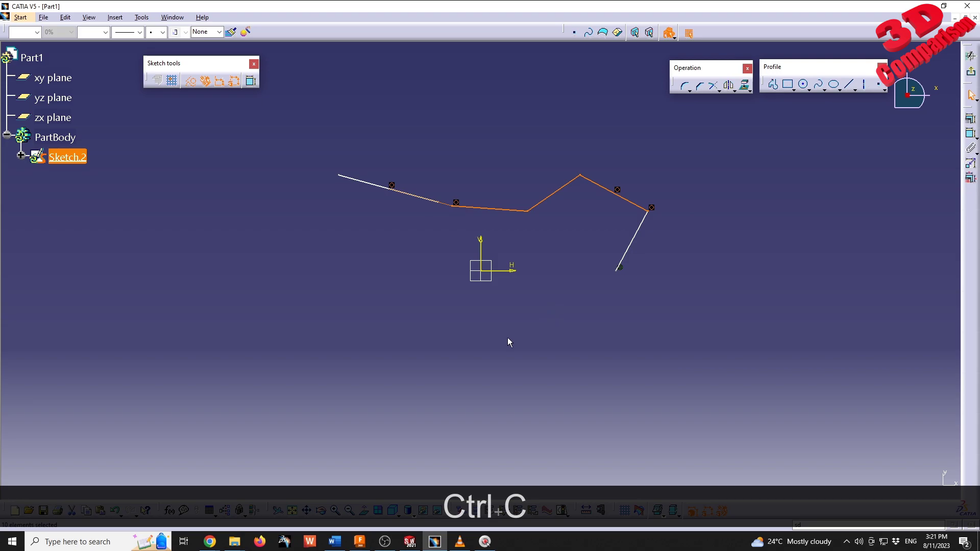
pyautogui.hotkey('ctrl', 'v')
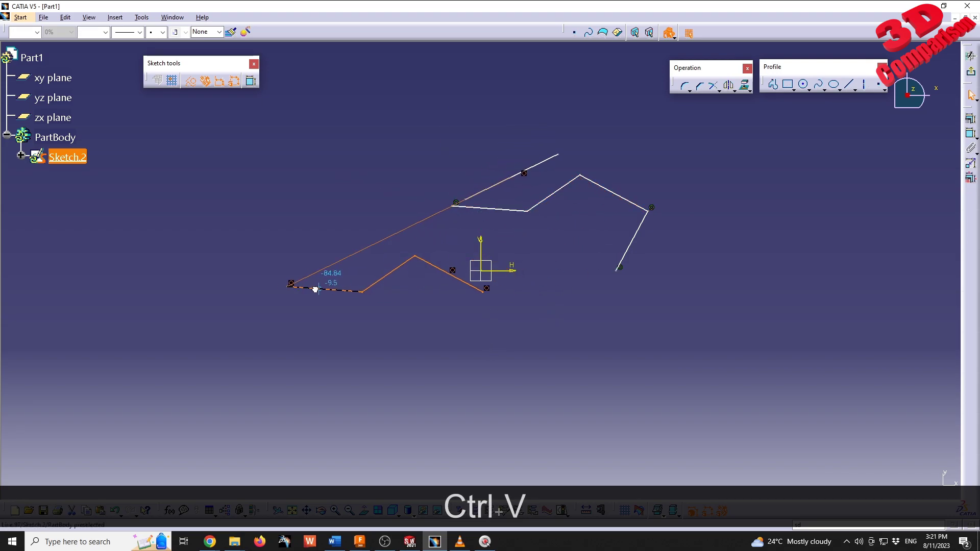
pyautogui.click(245, 297)
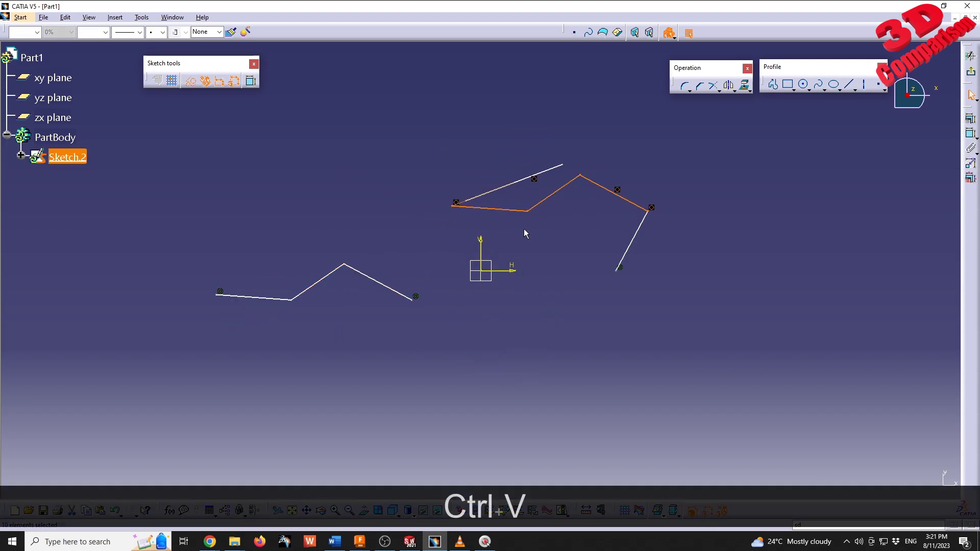
pyautogui.moveTo(519, 212)
pyautogui.mouseDown()
pyautogui.moveTo(569, 349)
pyautogui.moveTo(526, 396)
pyautogui.moveTo(375, 170)
pyautogui.moveTo(447, 212)
pyautogui.mouseUp()
pyautogui.click(293, 184)
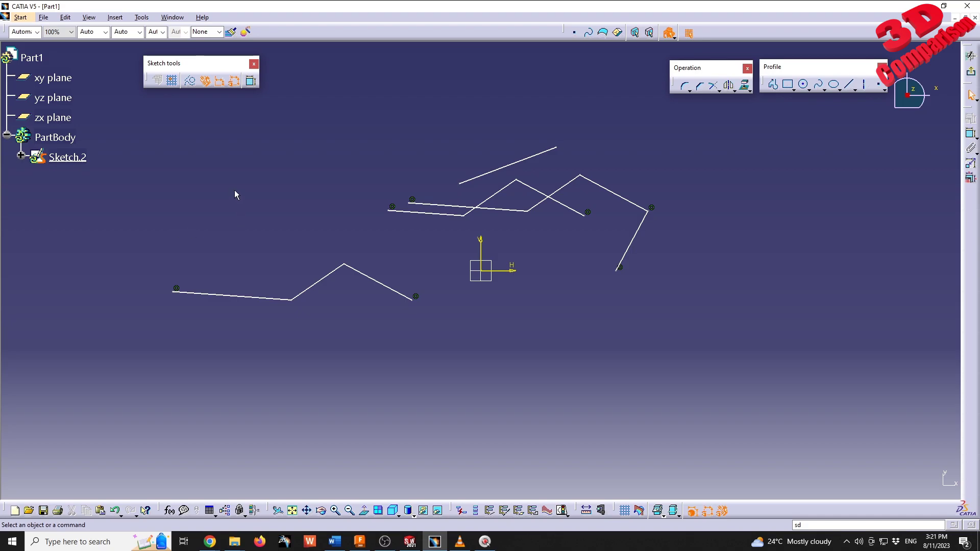
# Step: Draw a 49.974 × 47.373 rectangle at the upper left
pyautogui.hotkey('alt', 'r')
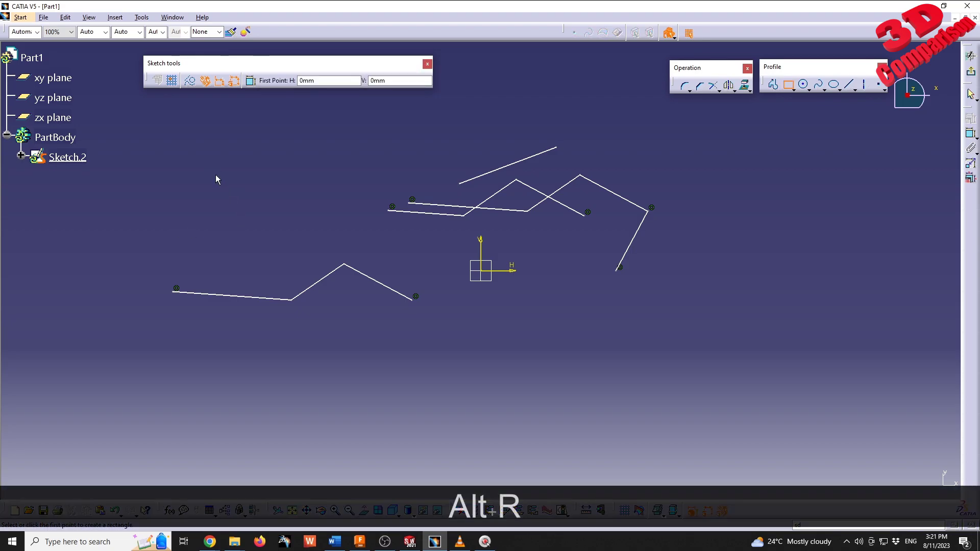
pyautogui.click(195, 109)
pyautogui.click(292, 201)
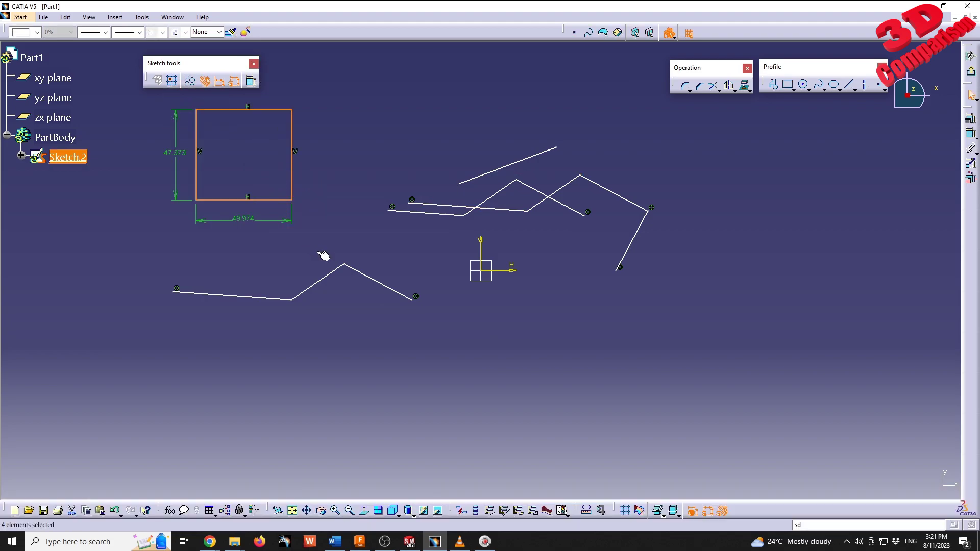
pyautogui.click(295, 300)
# Step: Add a circle at the lower left of the sketch
pyautogui.hotkey('alt', 'c')
pyautogui.click(227, 366)
pyautogui.click(255, 339)
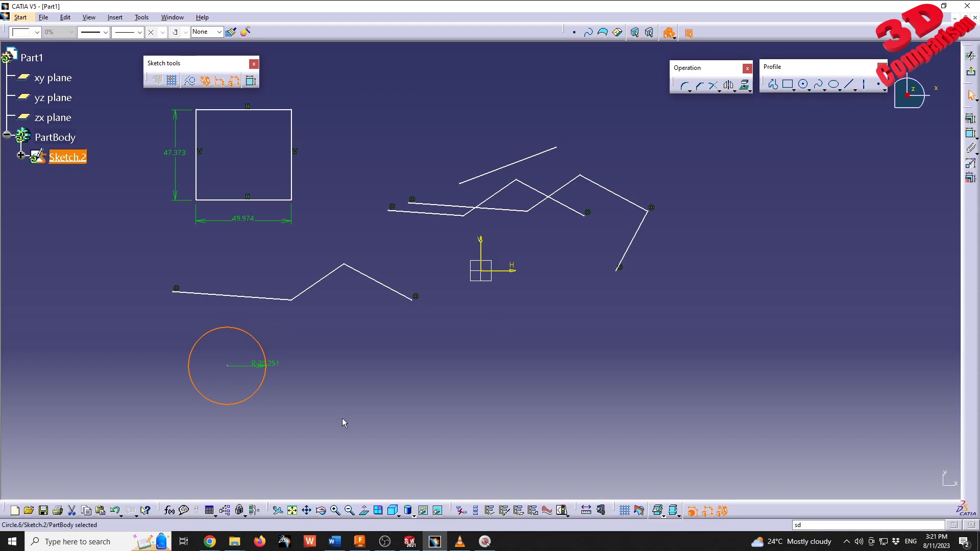
# Step: Draw two short, roughly parallel diagonal lines beside the circle
pyautogui.hotkey('alt', 'l')
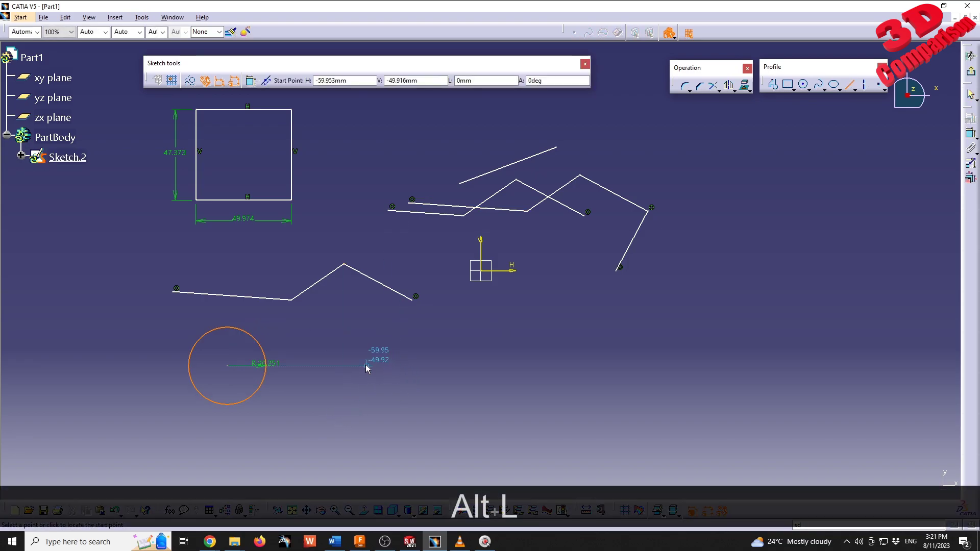
pyautogui.click(361, 337)
pyautogui.click(446, 396)
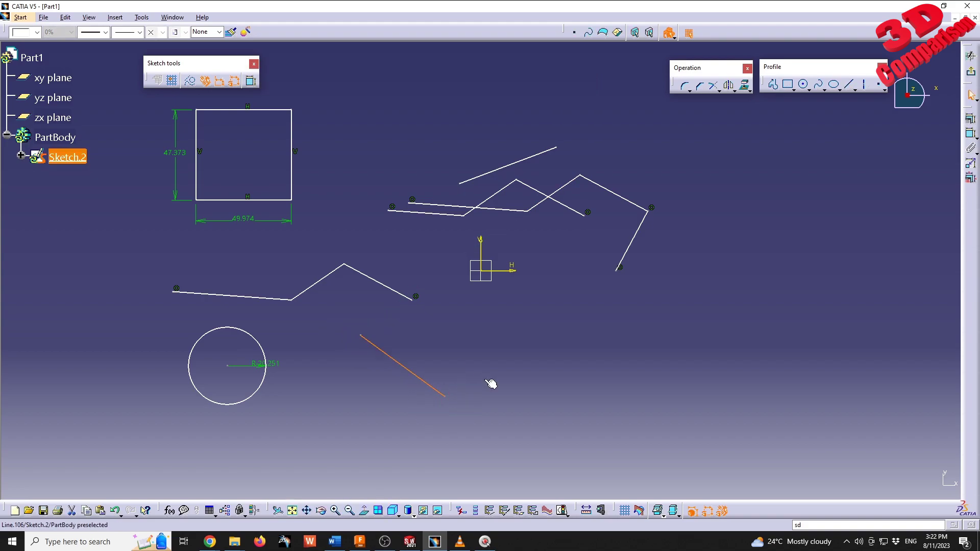
pyautogui.hotkey('alt', 'l')
pyautogui.click(469, 357)
pyautogui.click(412, 330)
pyautogui.press('Escape')
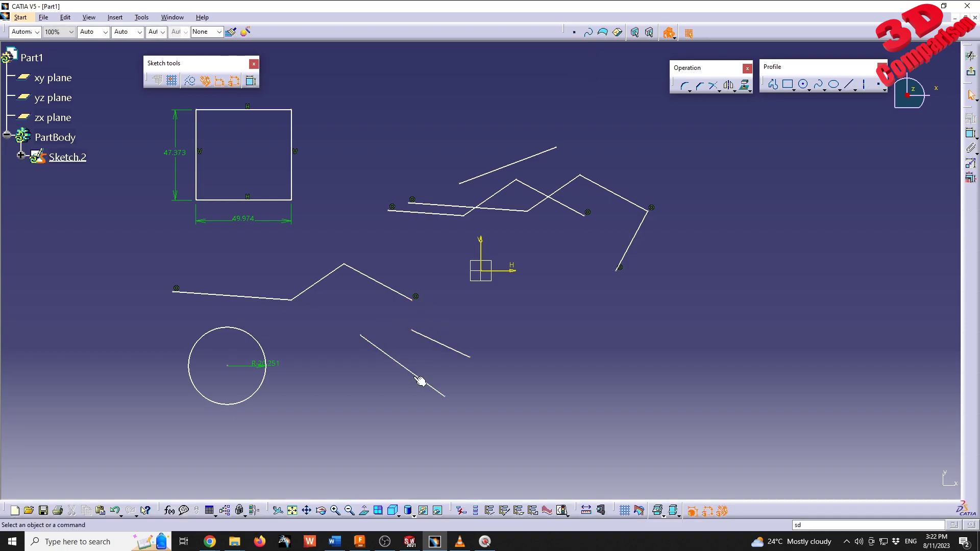
# Step: Dimension the lower-left copy: 62.401 on its first segment and 125.487 end to end
pyautogui.hotkey('alt', 'd')
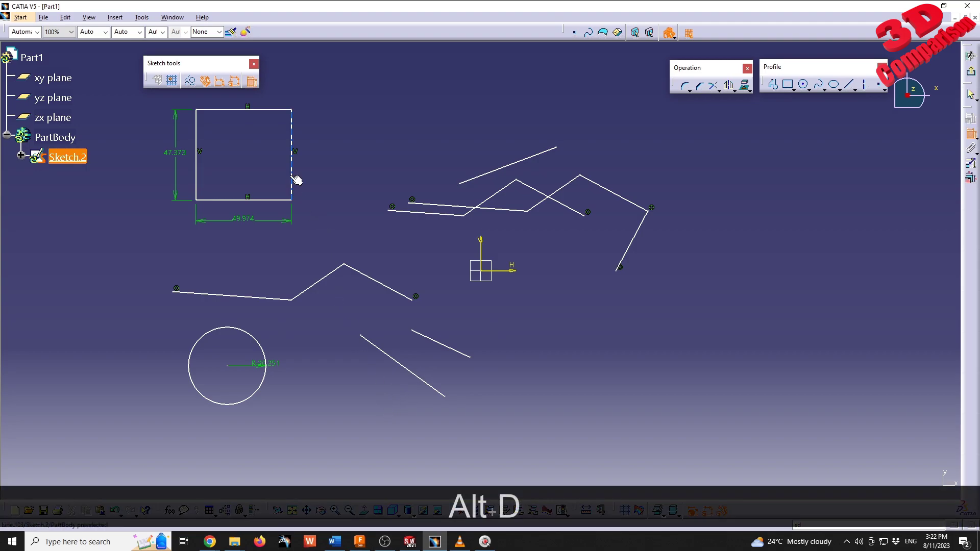
pyautogui.click(280, 300)
pyautogui.click(270, 274)
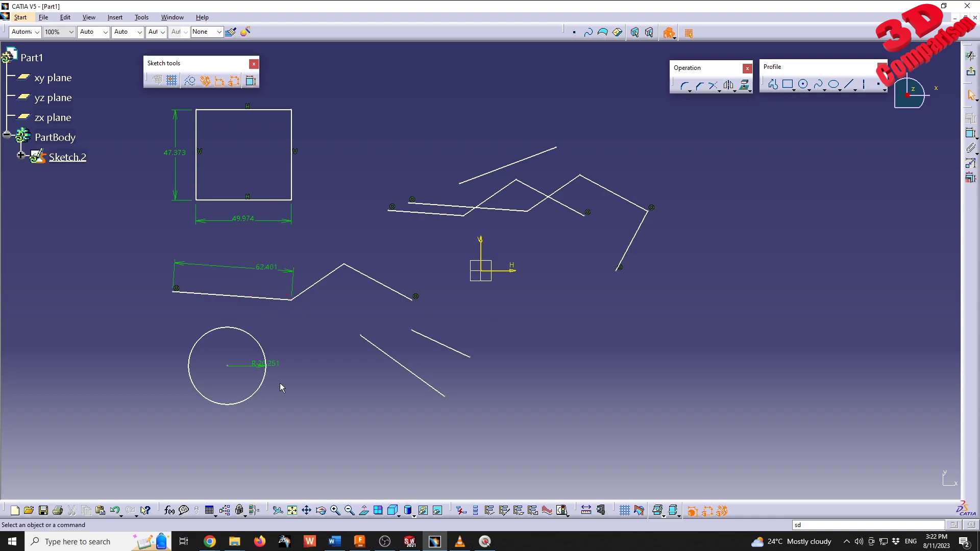
pyautogui.hotkey('alt', 'd')
pyautogui.click(415, 297)
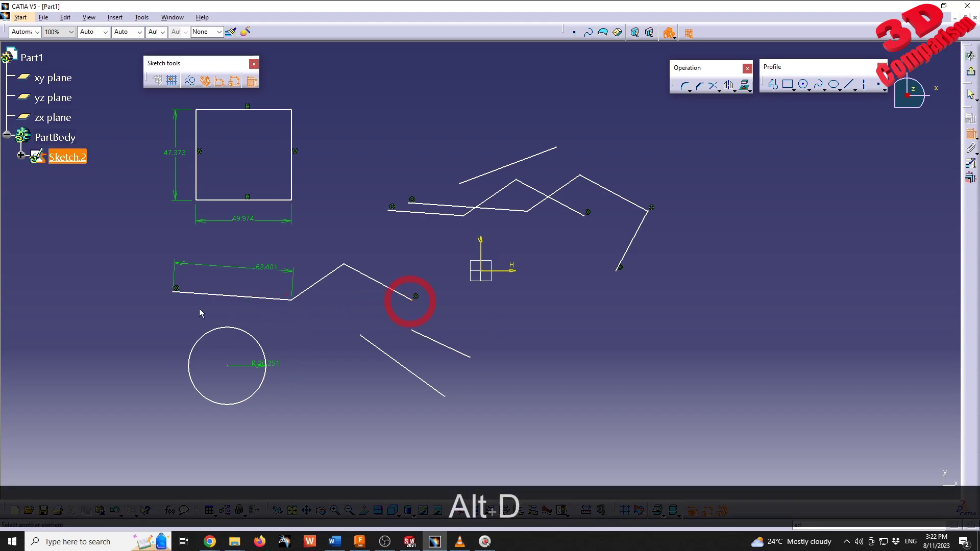
pyautogui.click(176, 289)
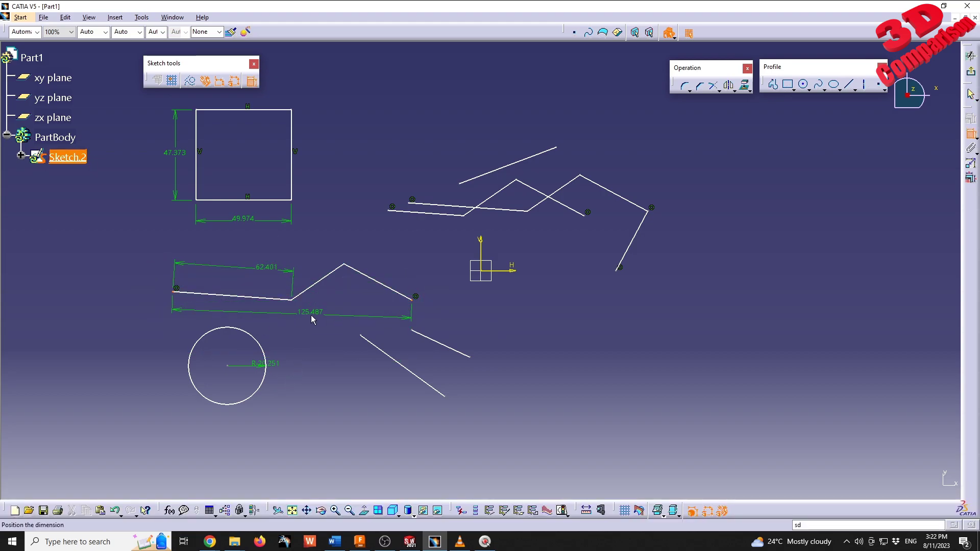
pyautogui.click(312, 316)
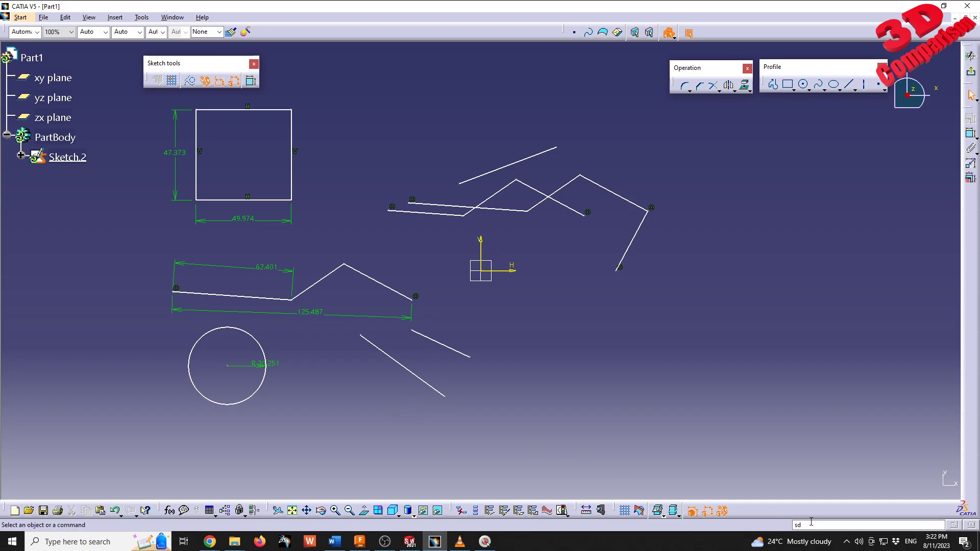
pyautogui.press('BackSpace')
pyautogui.press('BackSpace')
pyautogui.press('r')
pyautogui.press('BackSpace')
pyautogui.rightClick(763, 525)
pyautogui.click(711, 449)
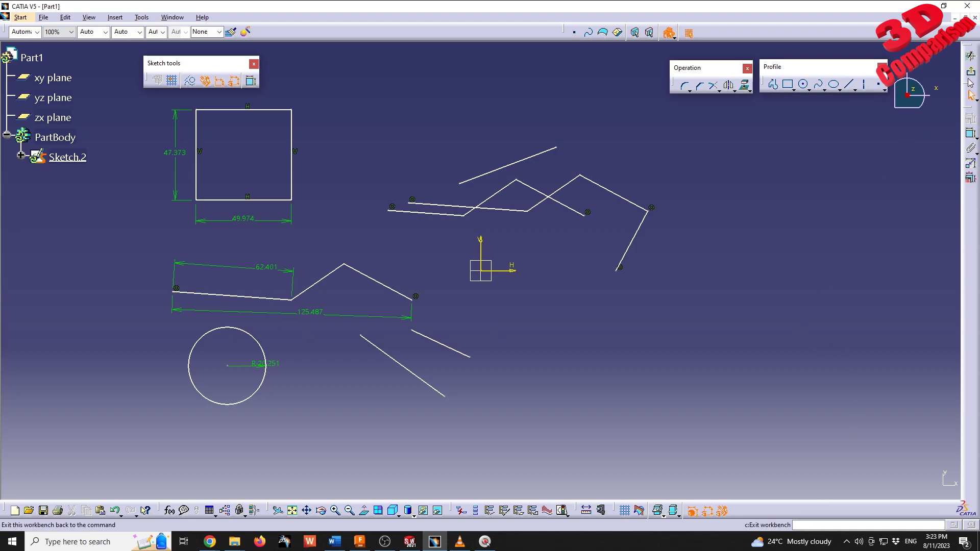
pyautogui.click(970, 56)
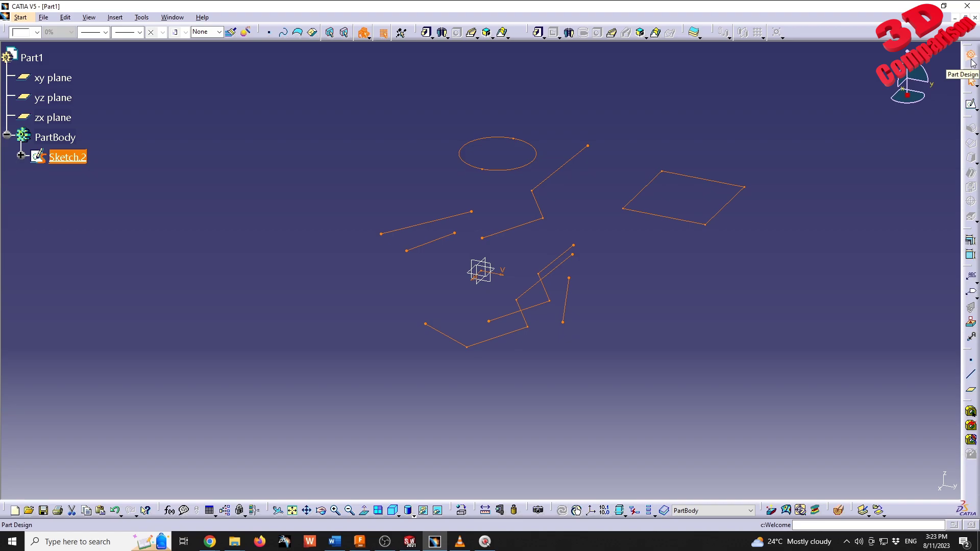
pyautogui.click(717, 323)
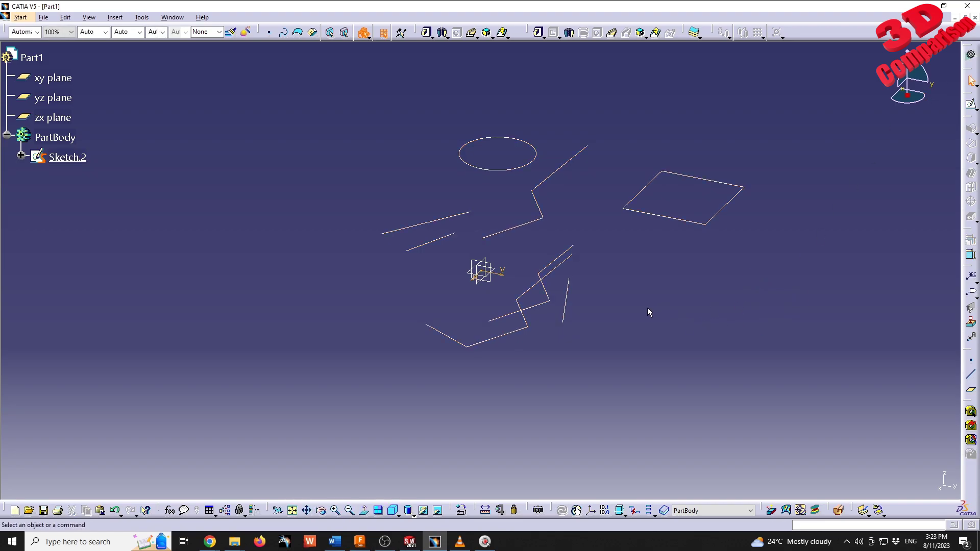
pyautogui.click(499, 270)
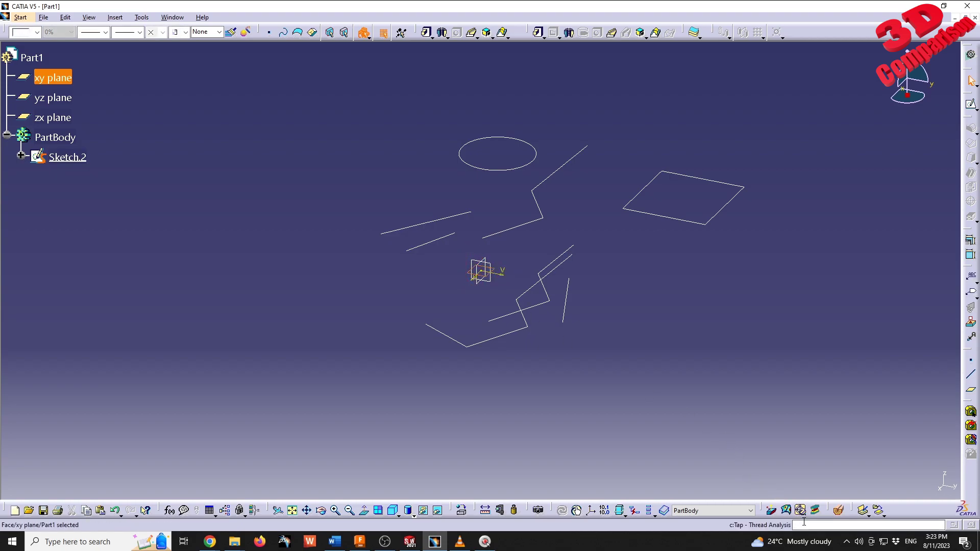
pyautogui.write('c:helix')
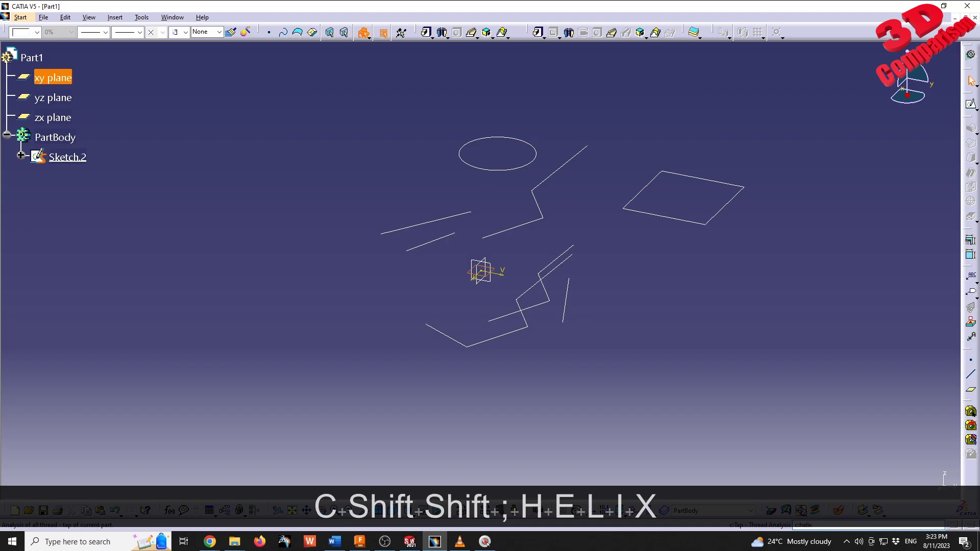
pyautogui.press('Return')
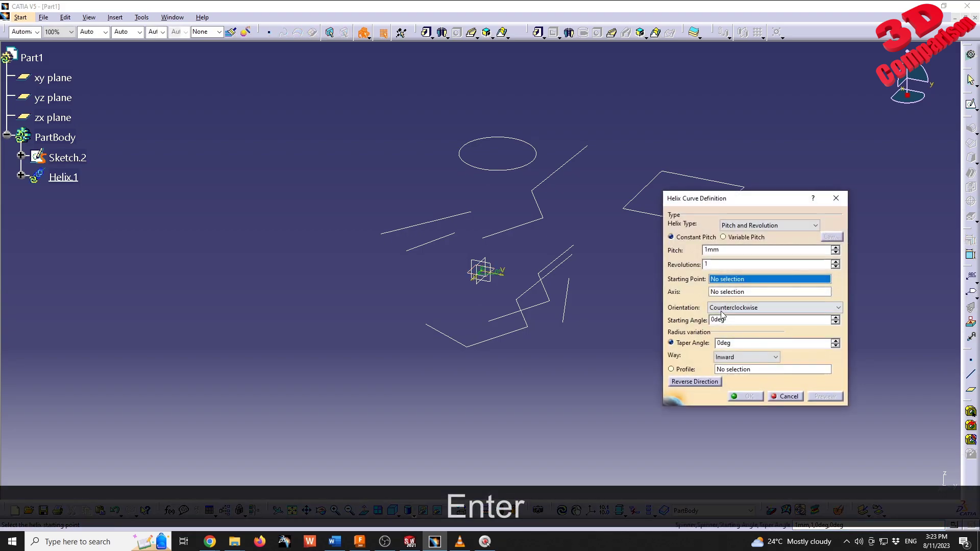
pyautogui.moveTo(675, 202); pyautogui.dragTo(555, 231)
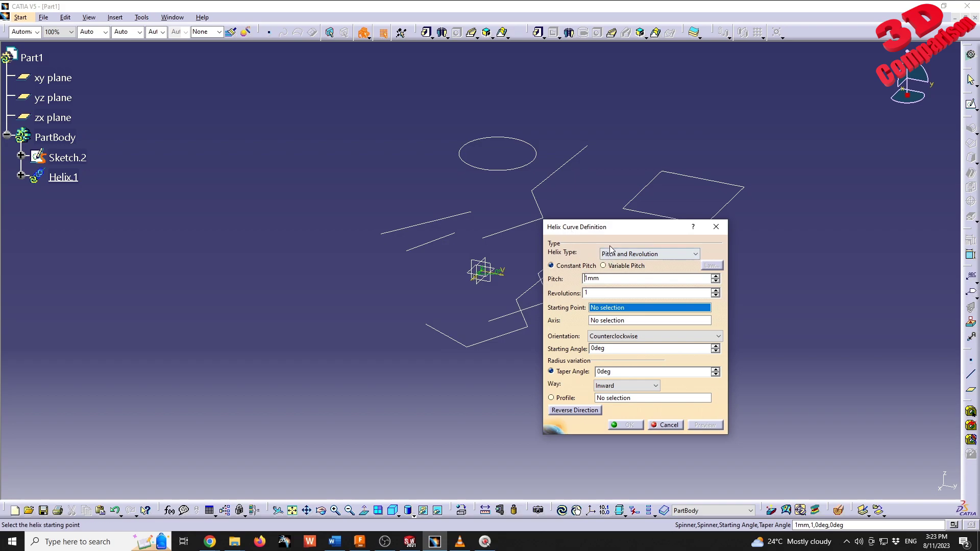
pyautogui.moveTo(617, 230); pyautogui.dragTo(736, 281)
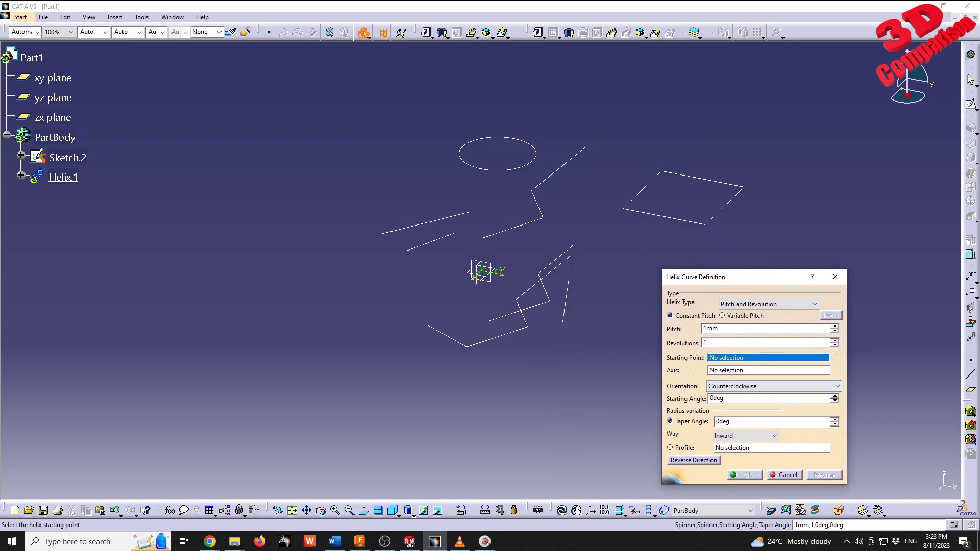
# Step: Cancel the helix and switch to the Generative Shape Design workbench
pyautogui.click(788, 476)
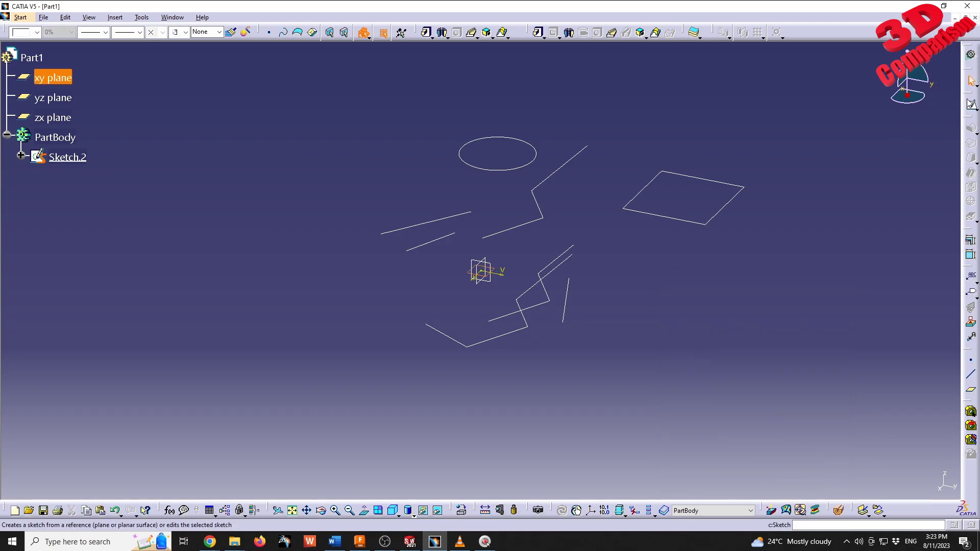
pyautogui.click(23, 19)
pyautogui.moveTo(72, 54)
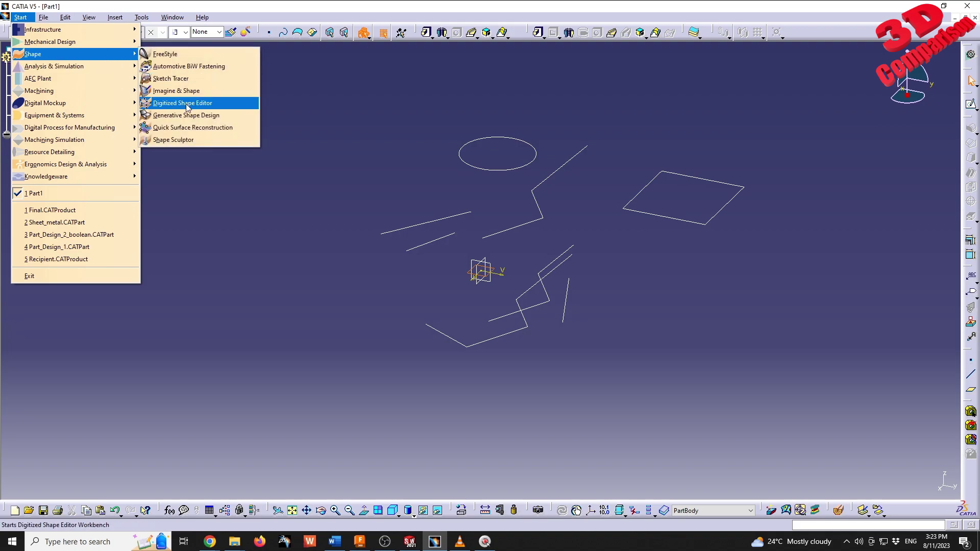
pyautogui.click(240, 116)
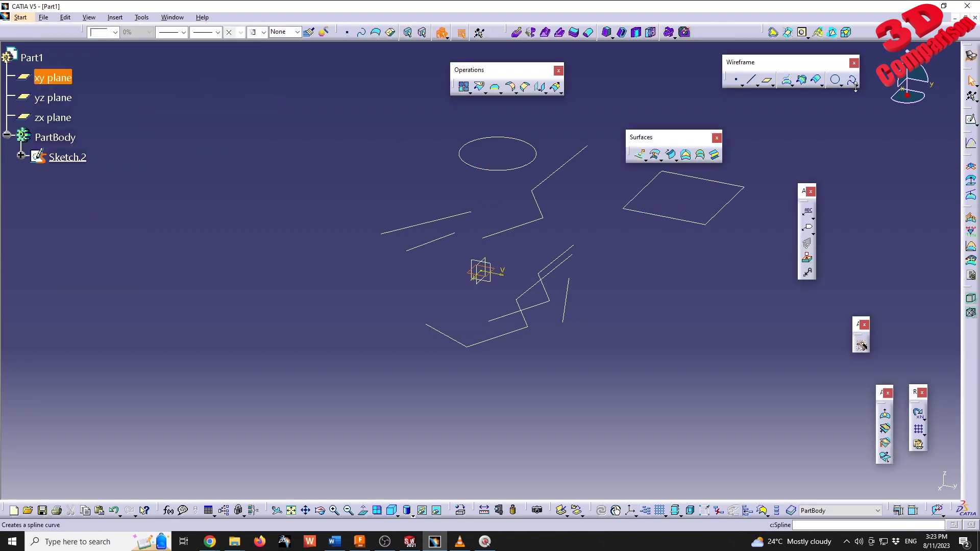
pyautogui.click(856, 86)
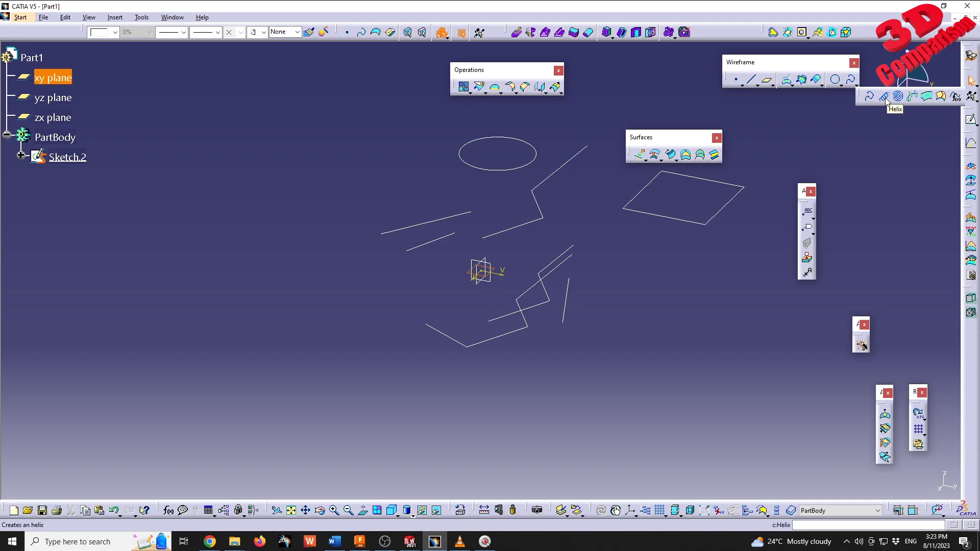
pyautogui.click(326, 98)
# Step: Switch to Wireframe and Surface Design and make Helix the visible curves-flyout option
pyautogui.click(23, 18)
pyautogui.moveTo(102, 45)
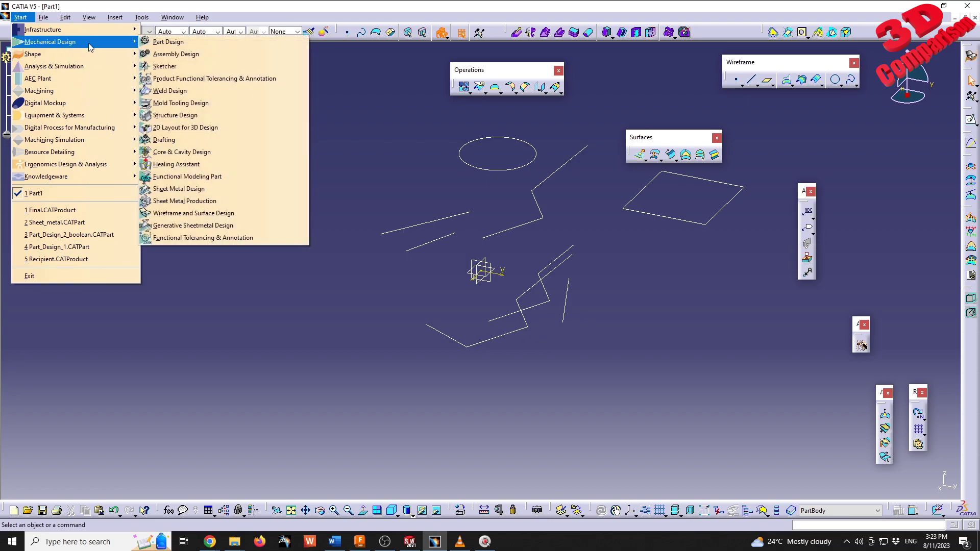
pyautogui.click(240, 215)
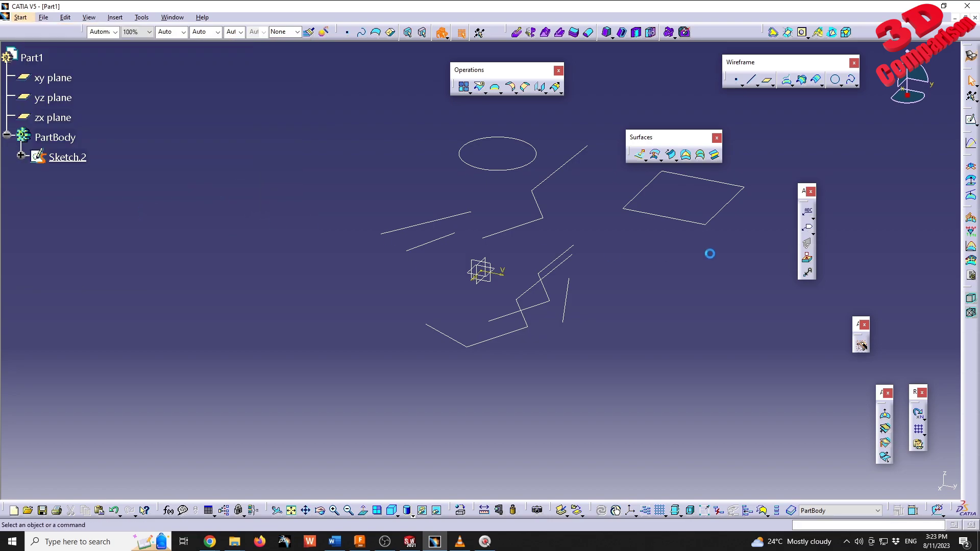
pyautogui.click(977, 248)
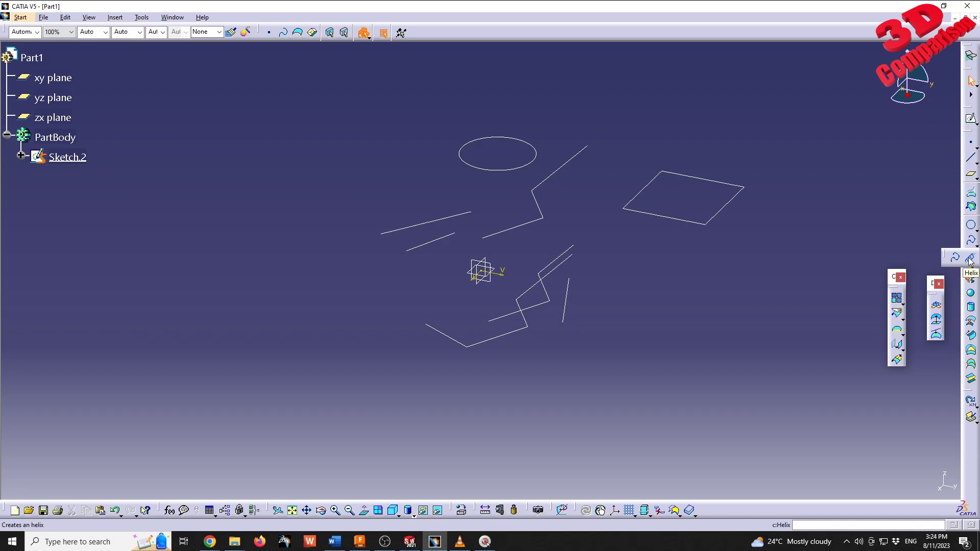
pyautogui.click(970, 260)
# Step: Open Sketch.2 for editing, then open and close Customize from the toolbar context menu
pyautogui.doubleClick(67, 157)
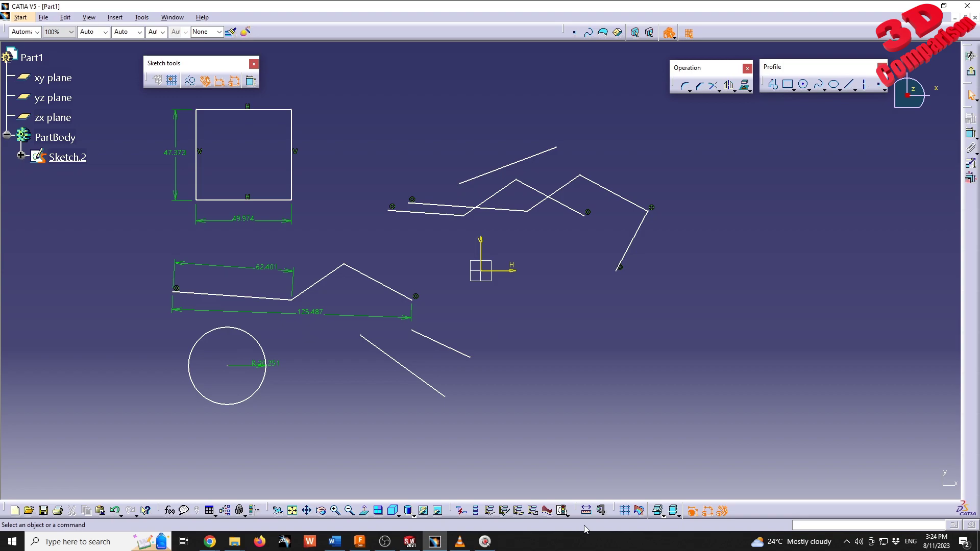
pyautogui.rightClick(586, 521)
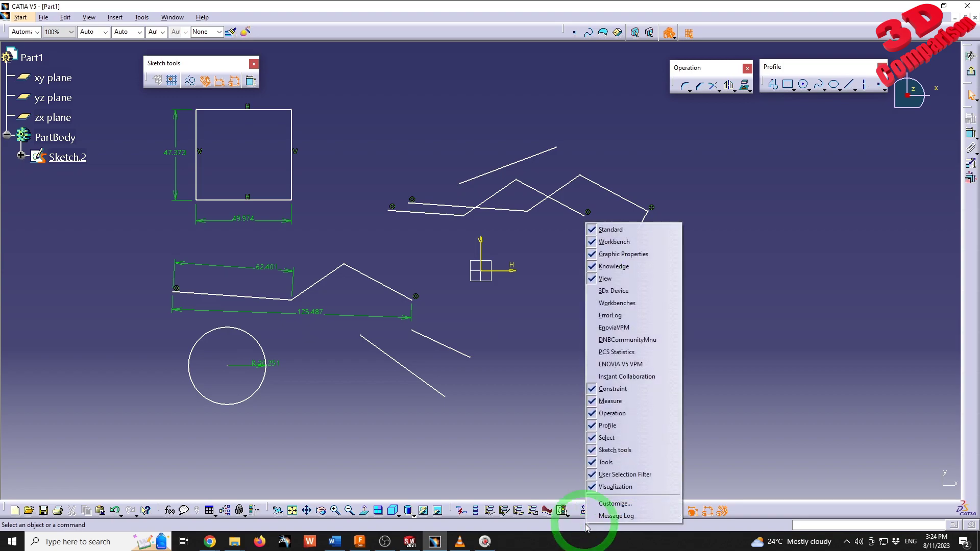
pyautogui.click(618, 507)
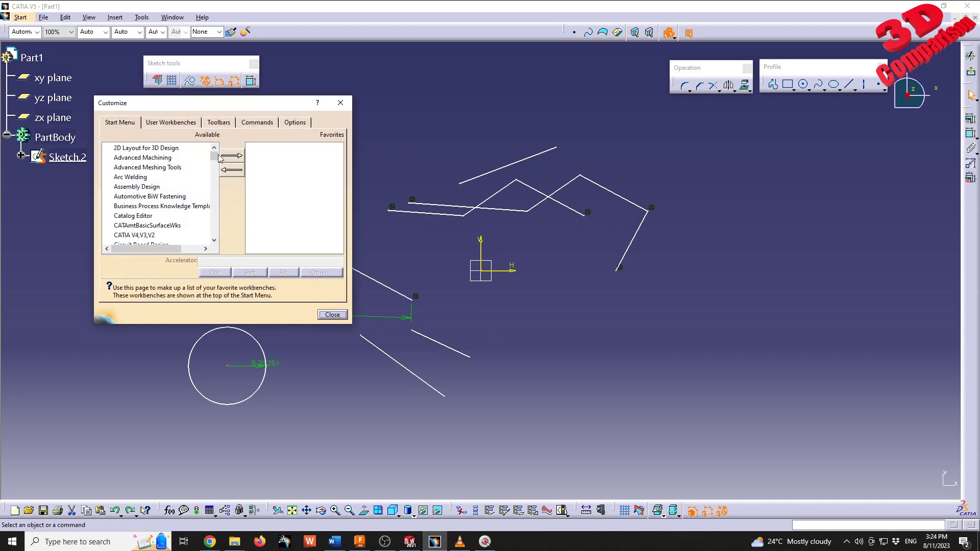
pyautogui.moveTo(236, 107); pyautogui.dragTo(427, 170)
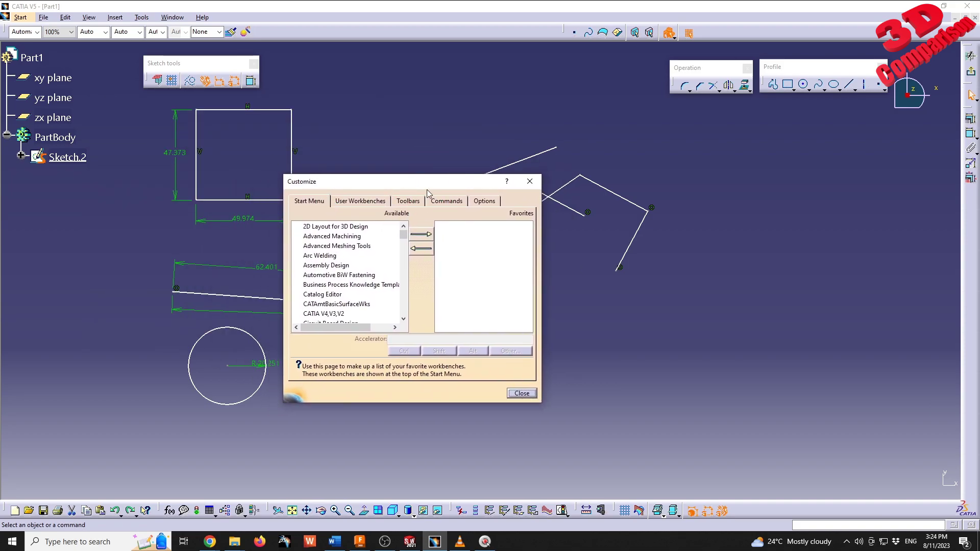
pyautogui.click(530, 178)
# Step: Reopen Customize from the Tools menu, widen it, and show the Commands page
pyautogui.click(141, 18)
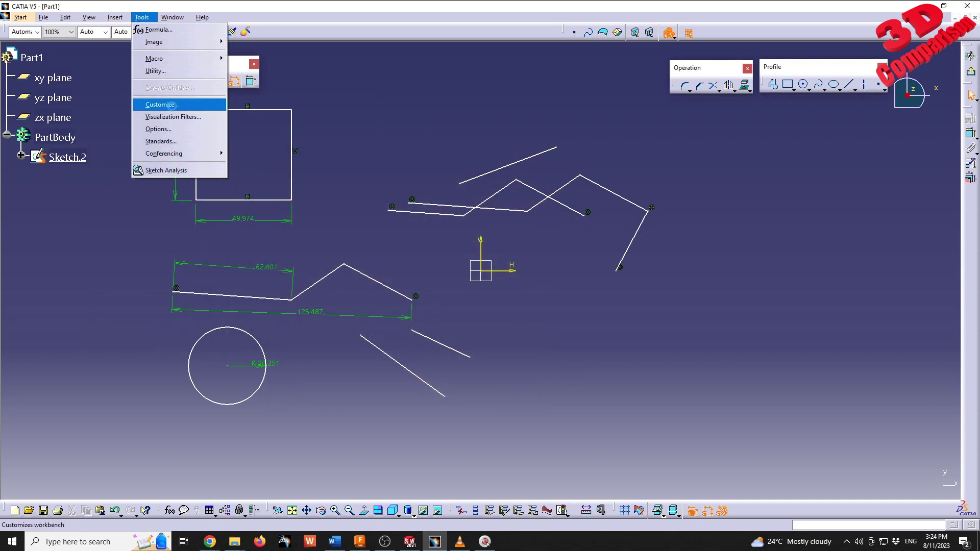
pyautogui.click(153, 125)
pyautogui.moveTo(431, 176); pyautogui.dragTo(562, 212)
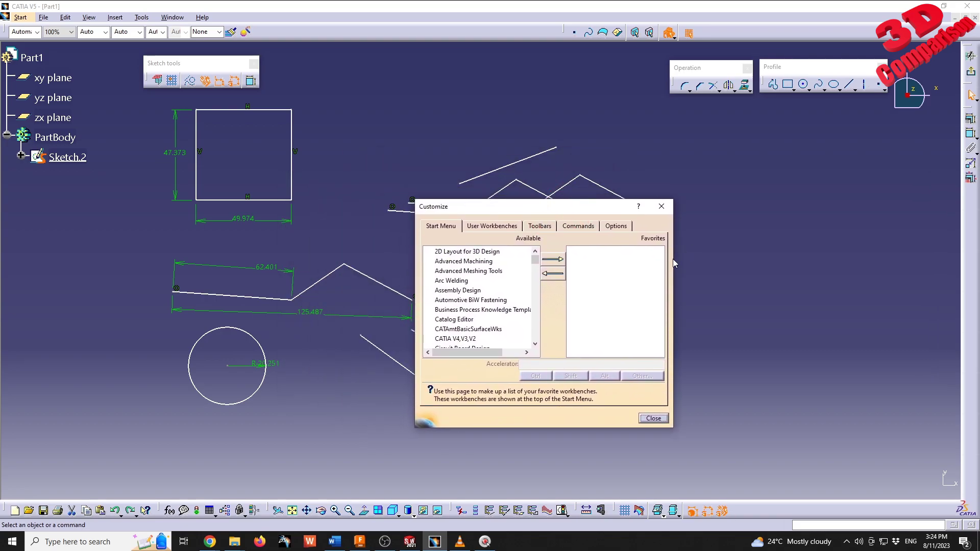
pyautogui.moveTo(677, 262); pyautogui.dragTo(804, 262)
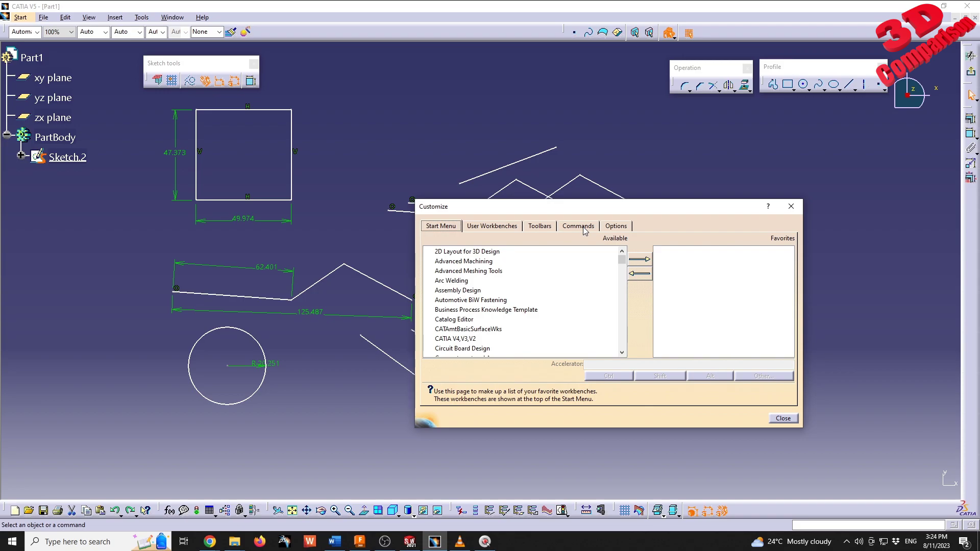
pyautogui.click(584, 230)
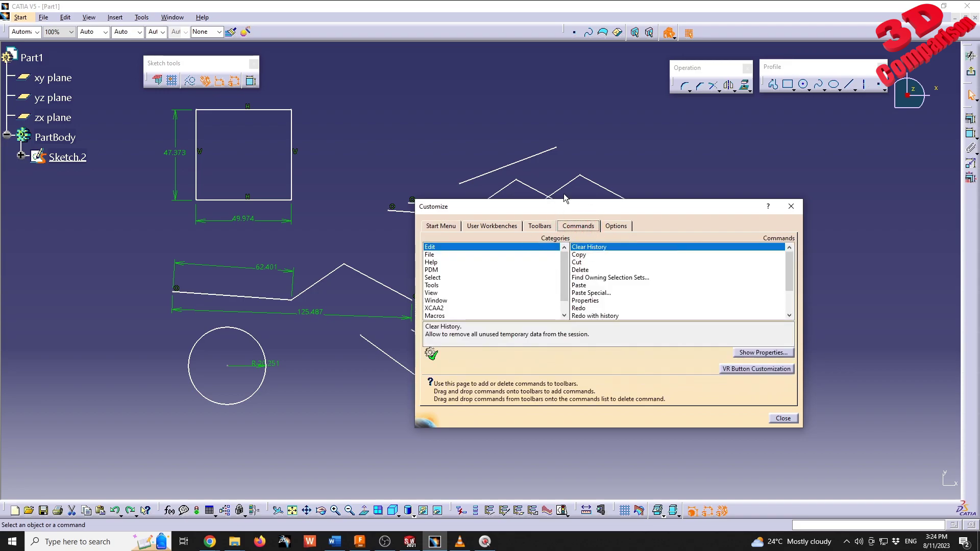
# Step: Find Line under All Commands and replace its Alt+L accelerator with L
pyautogui.moveTo(564, 200); pyautogui.dragTo(563, 134)
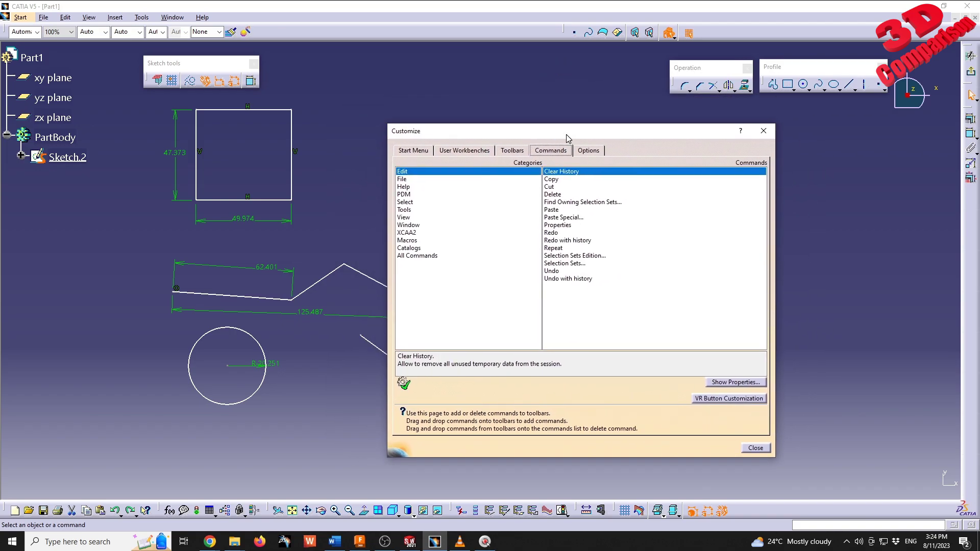
pyautogui.click(420, 258)
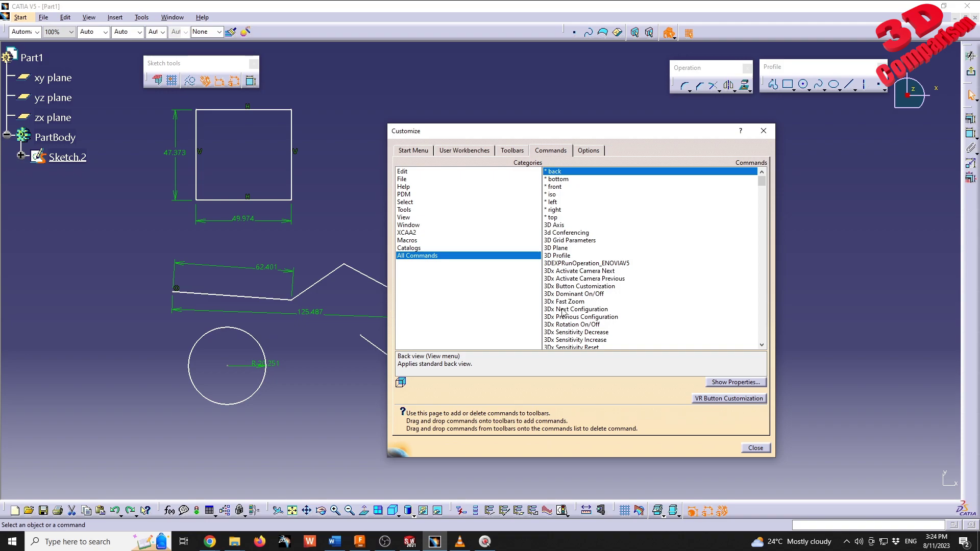
pyautogui.click(577, 294)
pyautogui.press('l')
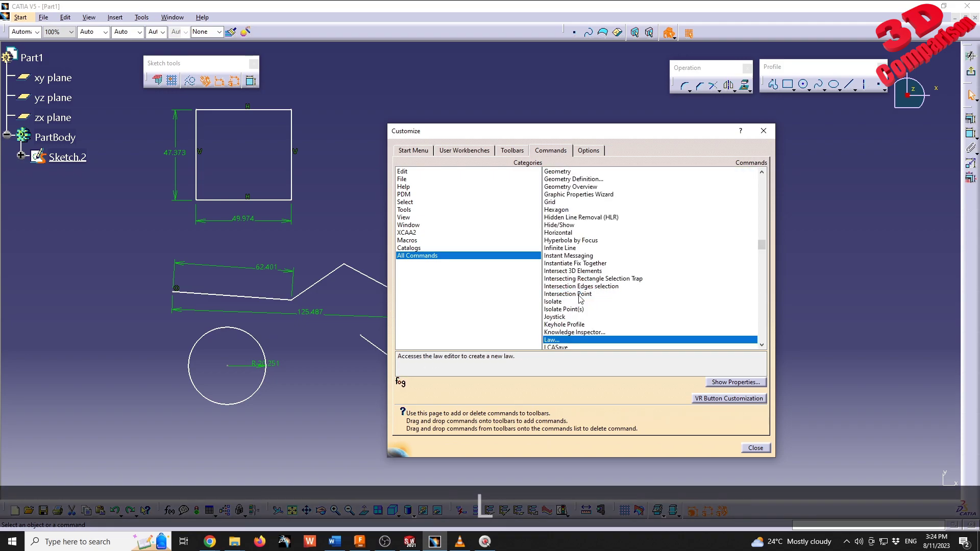
pyautogui.scroll(-1, 580, 299)
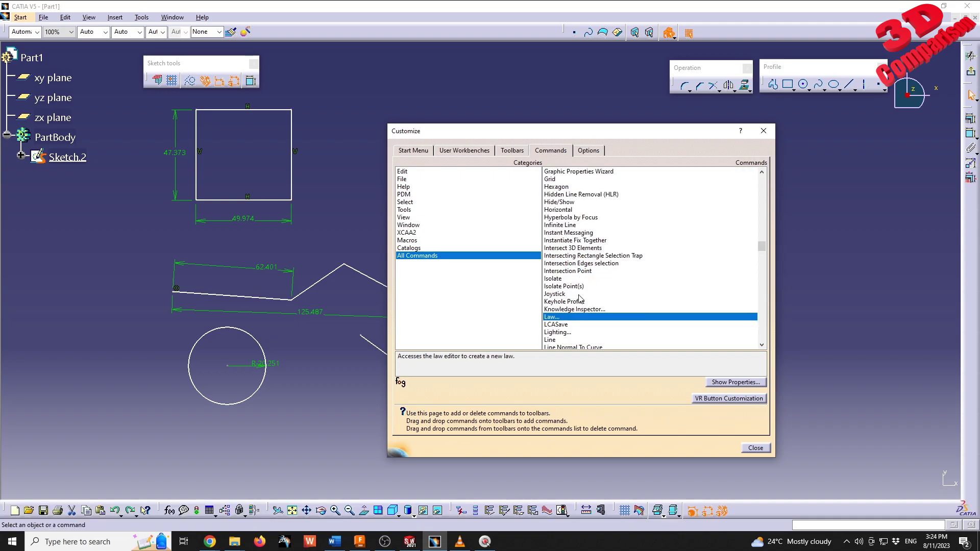
pyautogui.click(561, 339)
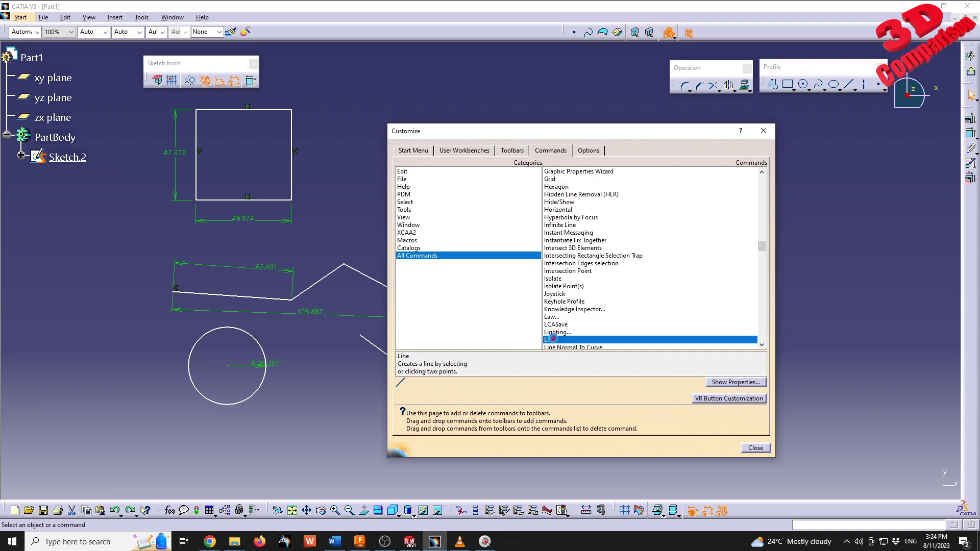
pyautogui.click(735, 383)
pyautogui.moveTo(663, 134); pyautogui.dragTo(599, 75)
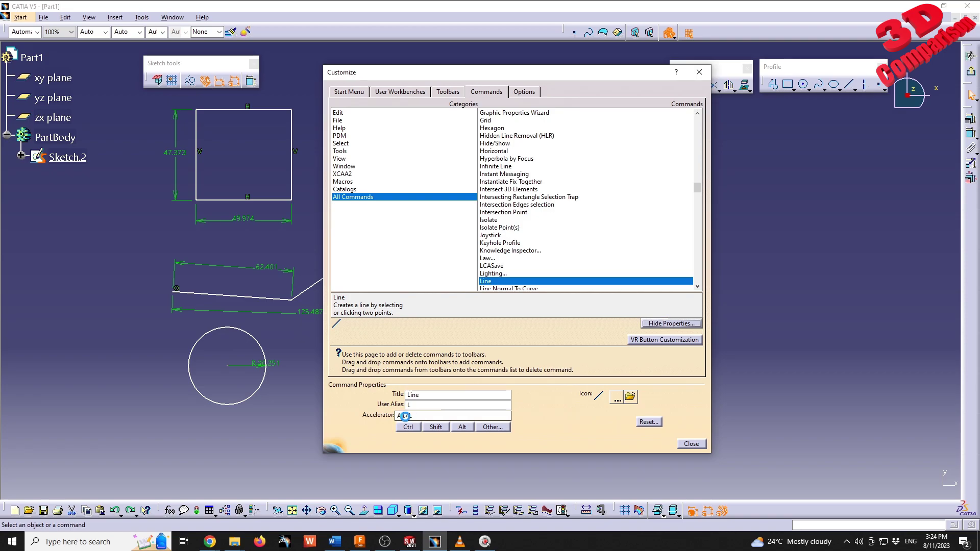
pyautogui.click(404, 415)
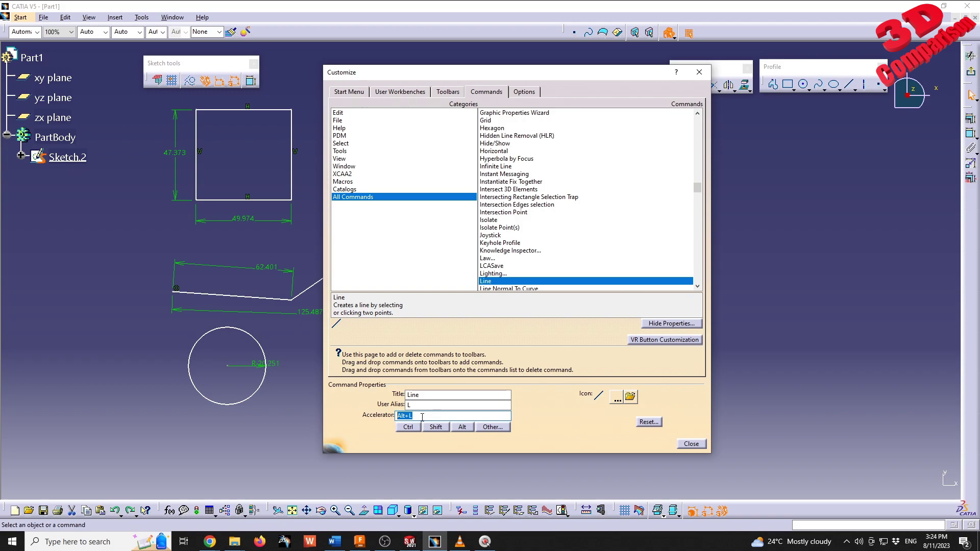
pyautogui.write('L')
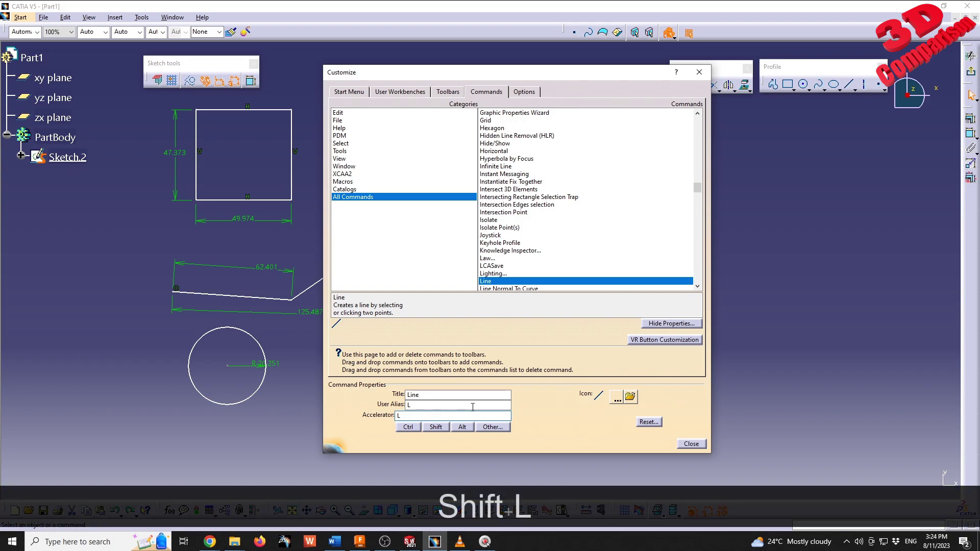
pyautogui.click(690, 444)
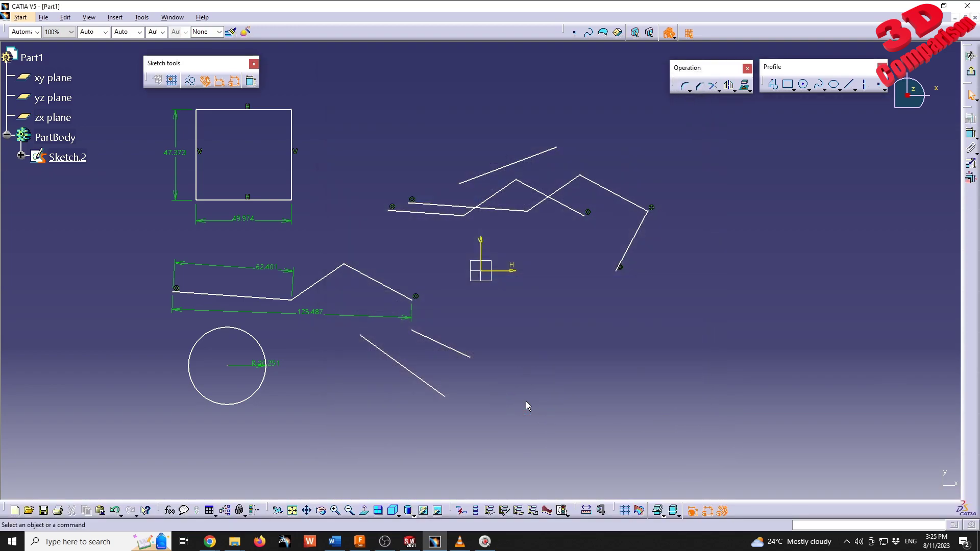
# Step: Test the L shortcut, erase the stray entry, and exit the Sketcher to the part
pyautogui.press('l')
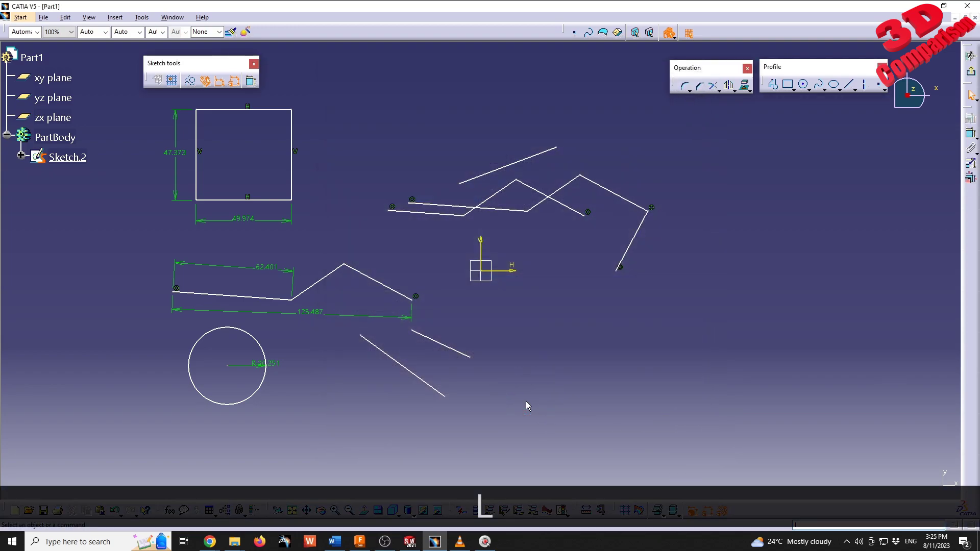
pyautogui.press('BackSpace')
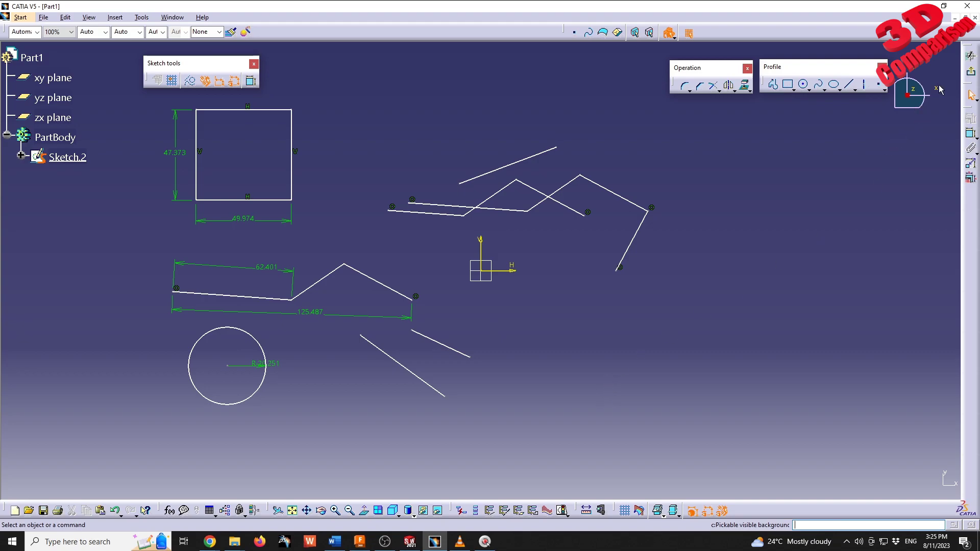
pyautogui.click(971, 71)
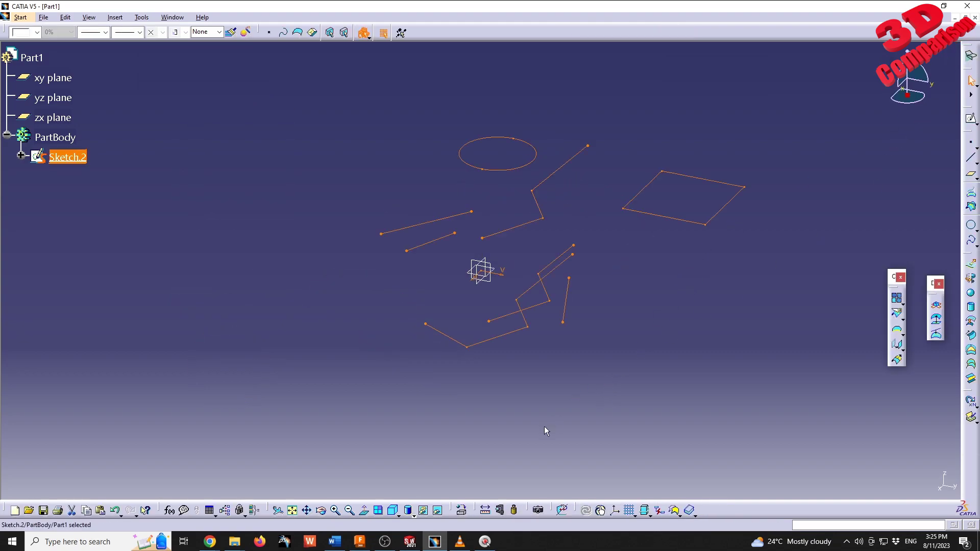
# Step: In SolidWorks, delete the existing rectangle, circle and line
pyautogui.click(410, 542)
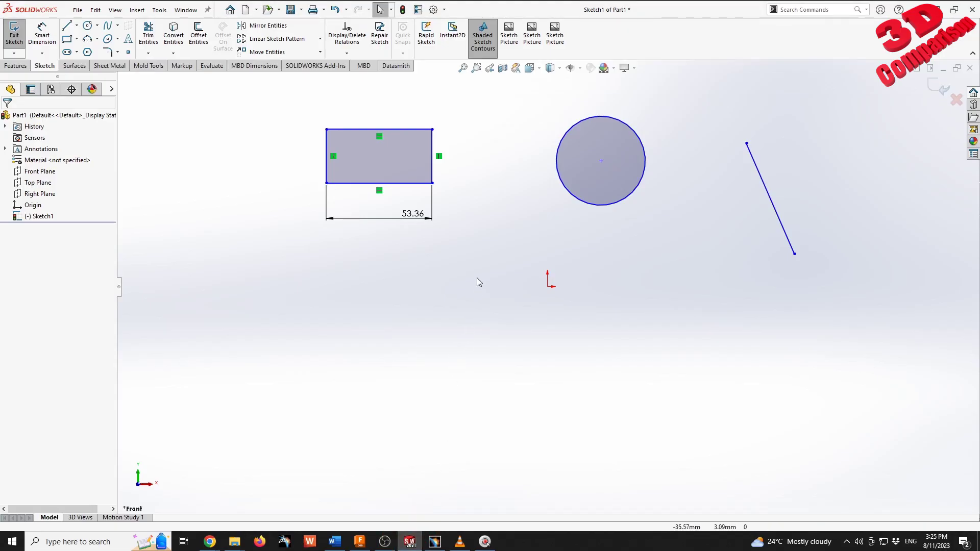
pyautogui.moveTo(292, 93)
pyautogui.mouseDown()
pyautogui.moveTo(781, 278)
pyautogui.moveTo(879, 358)
pyautogui.moveTo(851, 367)
pyautogui.mouseUp()
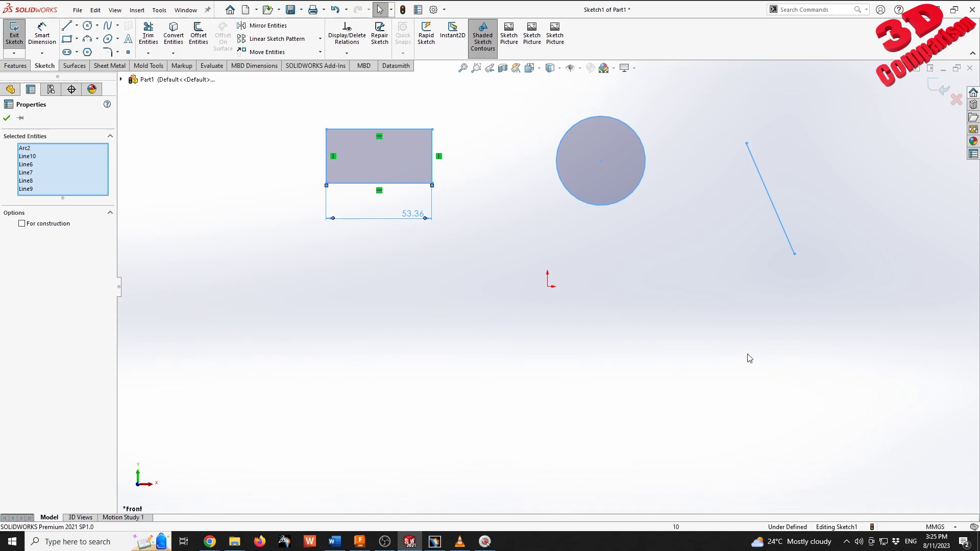
pyautogui.press('Delete')
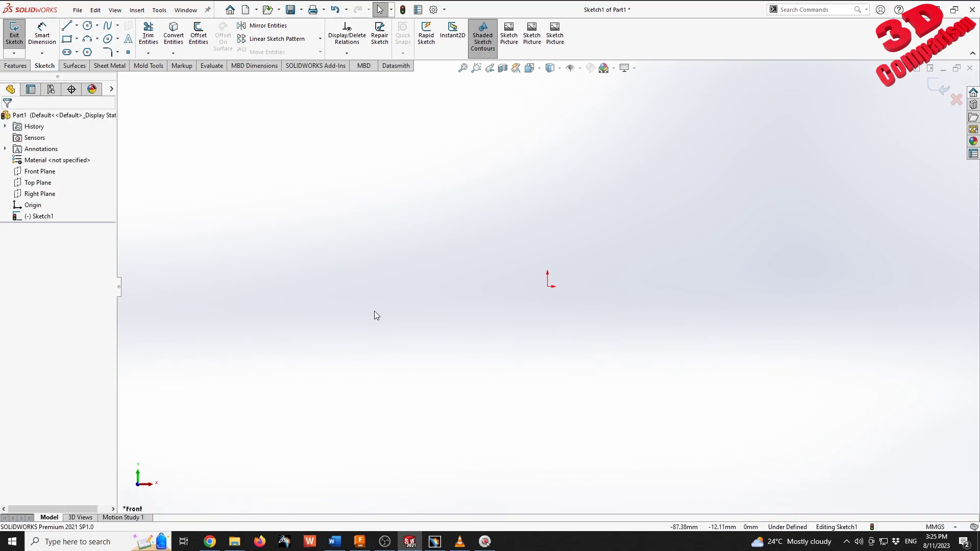
# Step: Sketch a new rectangle, a circle below it and a slanted line using R, C and L
pyautogui.press('r')
pyautogui.click(340, 124)
pyautogui.click(442, 183)
pyautogui.press('c')
pyautogui.click(389, 280)
pyautogui.click(422, 245)
pyautogui.press('l')
pyautogui.click(490, 160)
pyautogui.click(540, 221)
pyautogui.press('Escape')
# Step: Give the circle a Ø46.71 diameter dimension, then bring up Fusion 360
pyautogui.press('d')
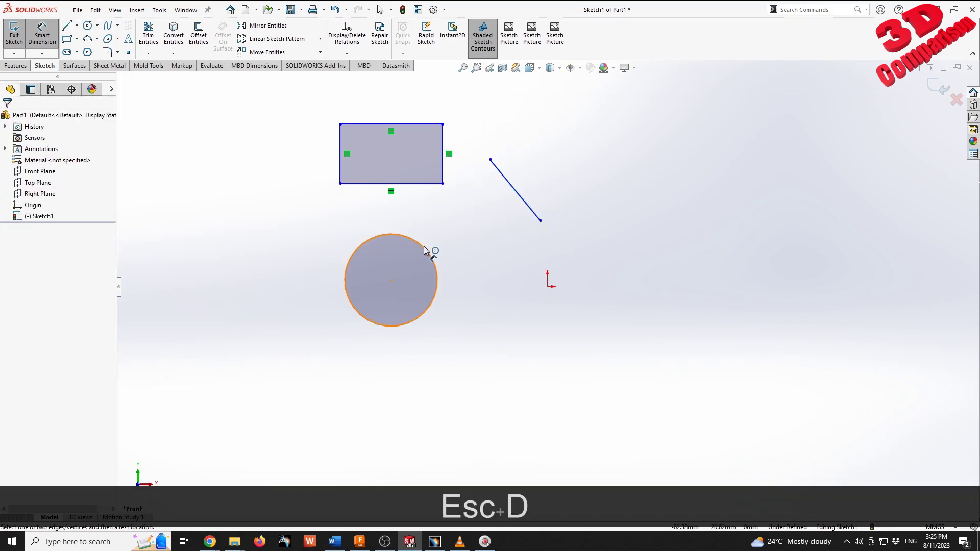
pyautogui.click(424, 245)
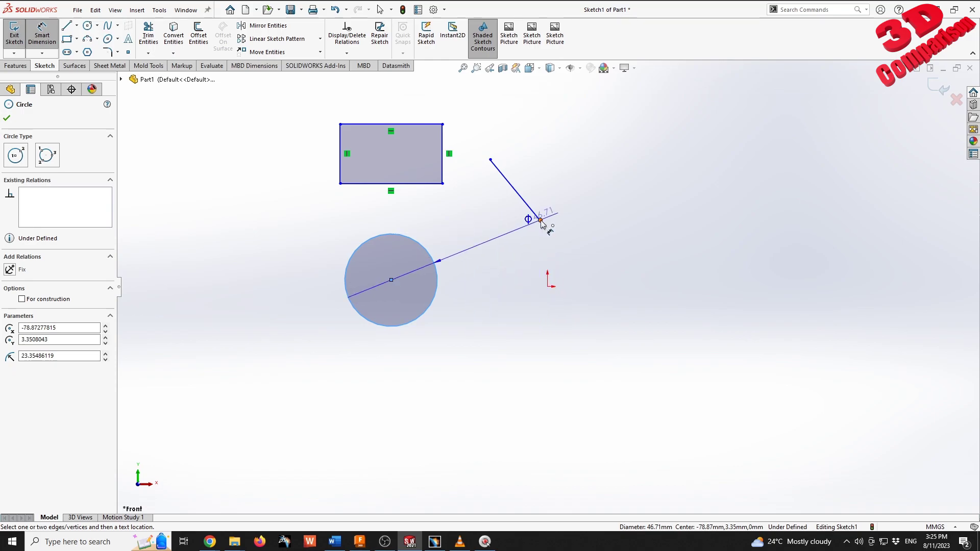
pyautogui.click(517, 238)
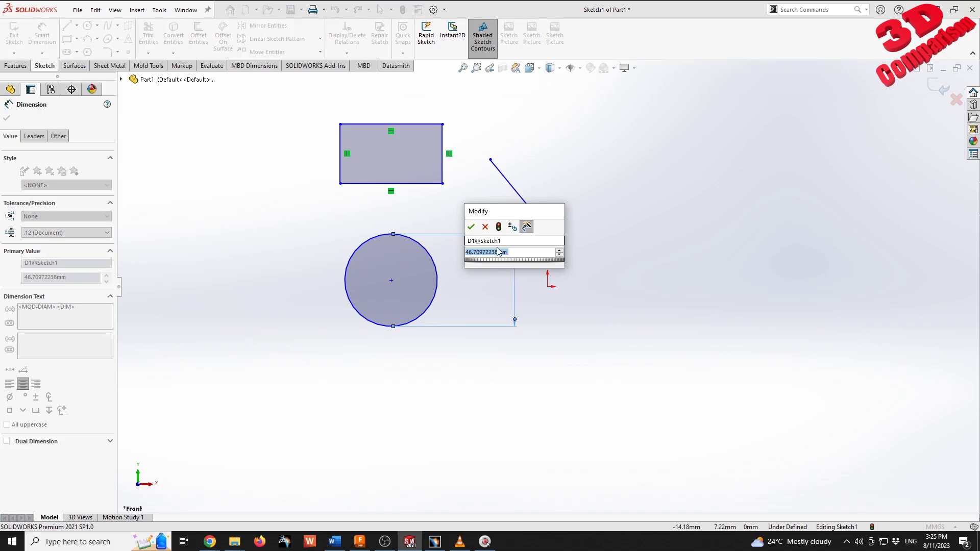
pyautogui.press('Escape')
pyautogui.press('Escape')
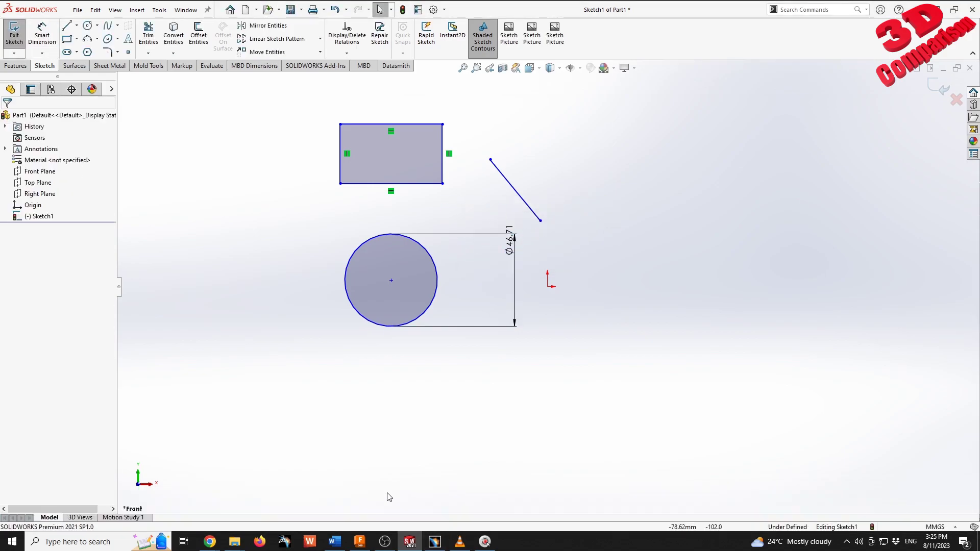
pyautogui.click(359, 542)
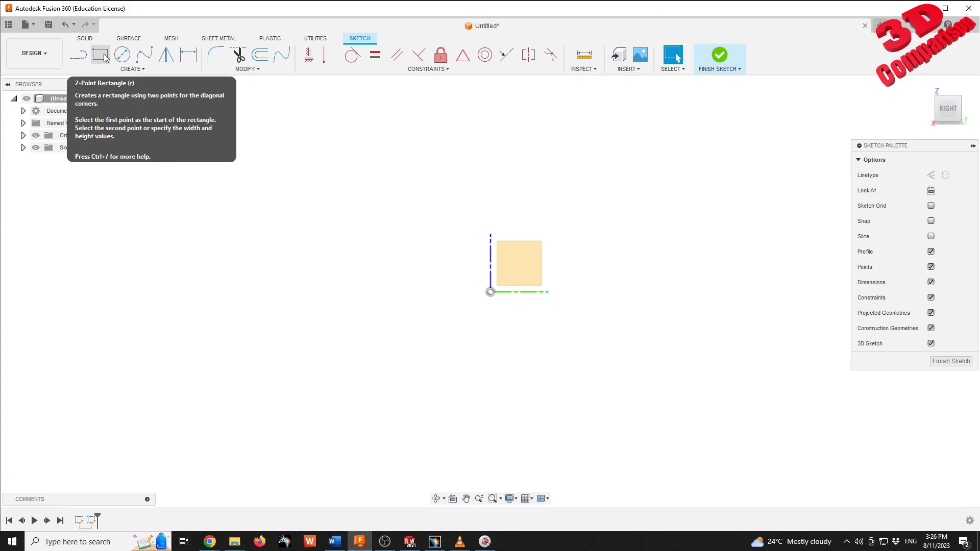
# Step: In Fusion 360, sketch a rectangle, a circle below it and a slanted line
pyautogui.press('r')
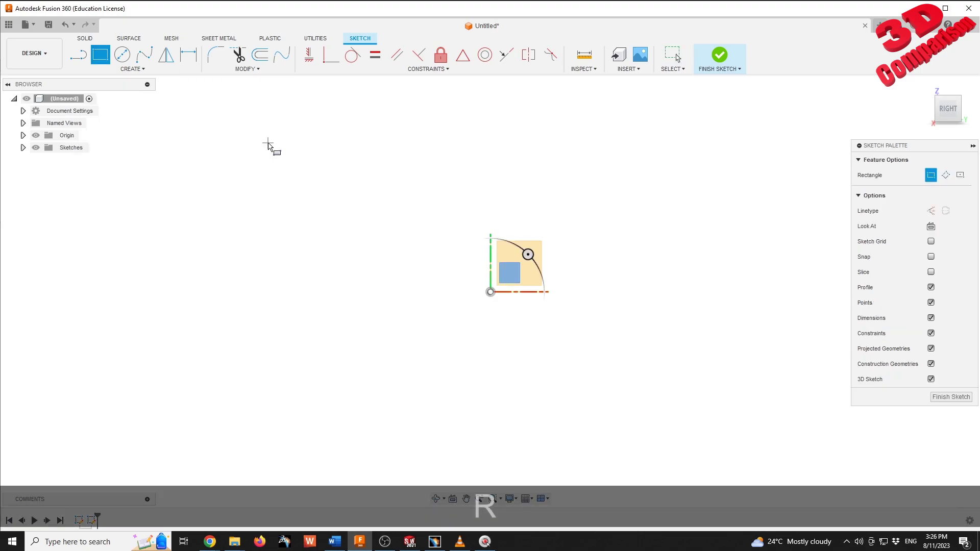
pyautogui.click(268, 144)
pyautogui.click(419, 225)
pyautogui.press('Escape')
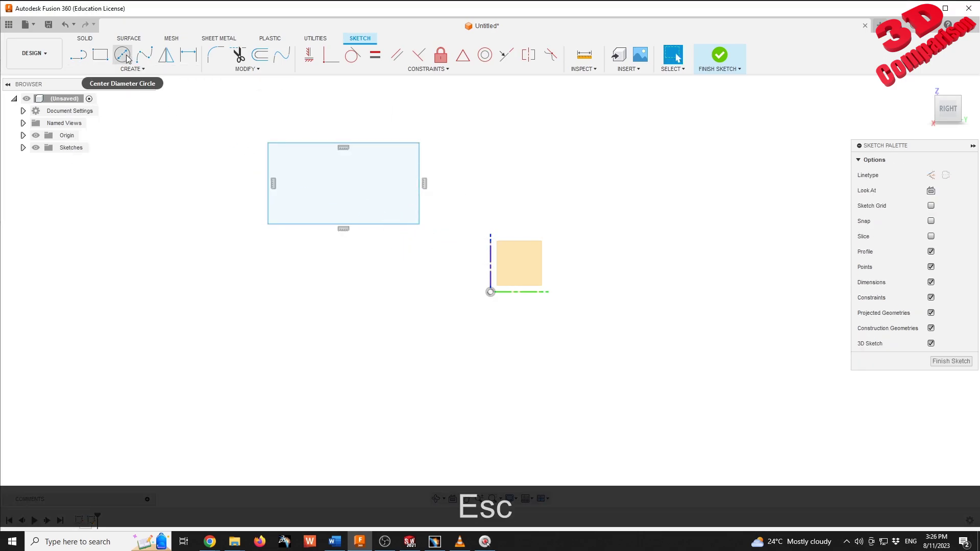
pyautogui.press('c')
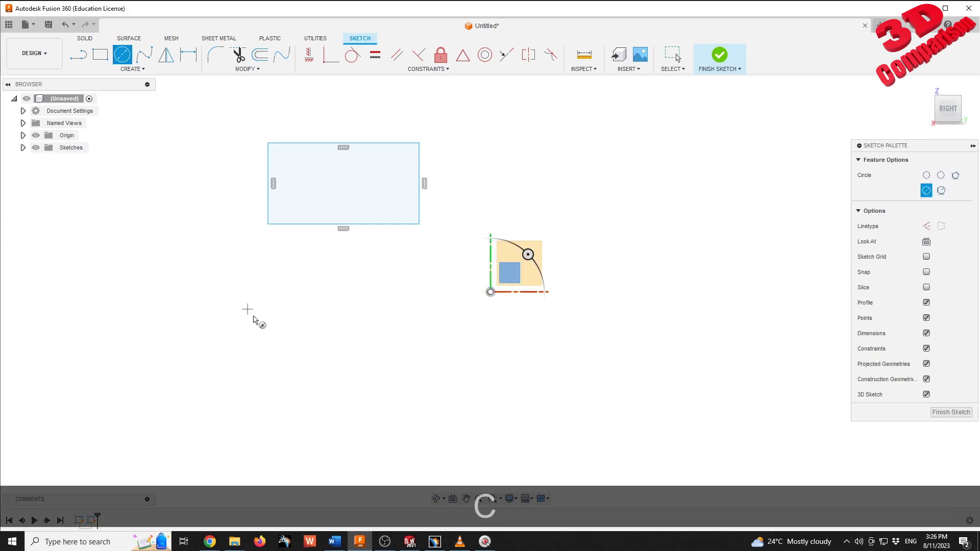
pyautogui.click(263, 328)
pyautogui.click(289, 292)
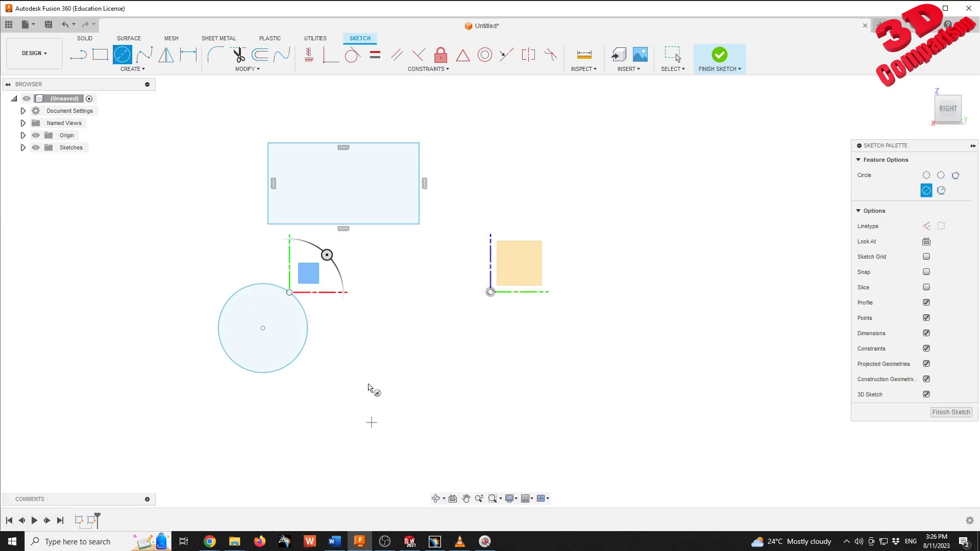
pyautogui.press('Escape')
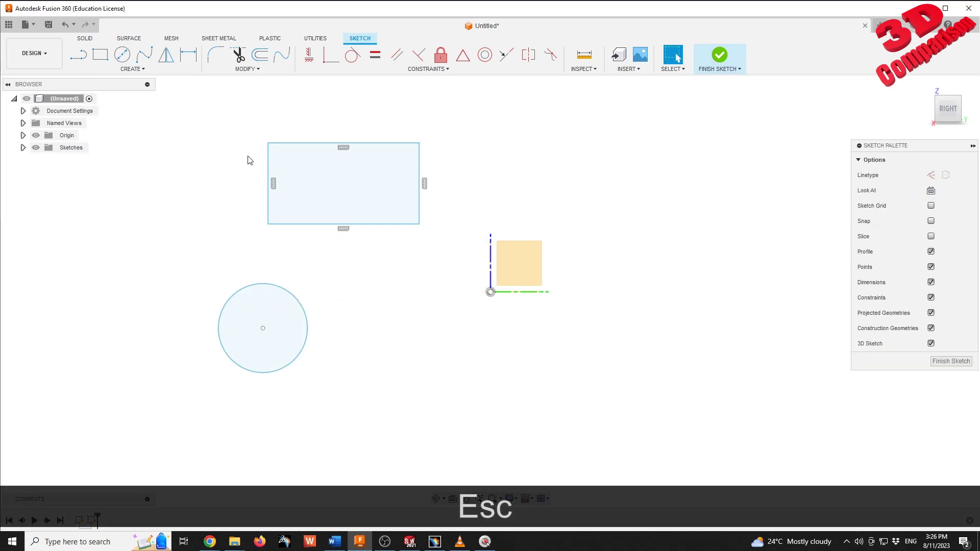
pyautogui.press('l')
pyautogui.click(237, 220)
pyautogui.click(206, 154)
pyautogui.press('Escape')
# Step: Dimension the slanted line to 30 mm, then return to CATIA V5
pyautogui.press('d')
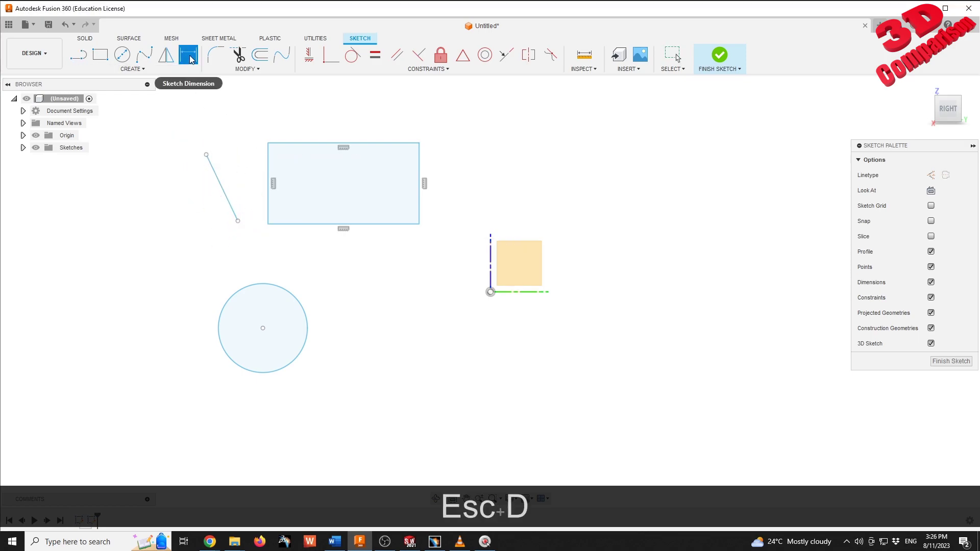
pyautogui.click(224, 192)
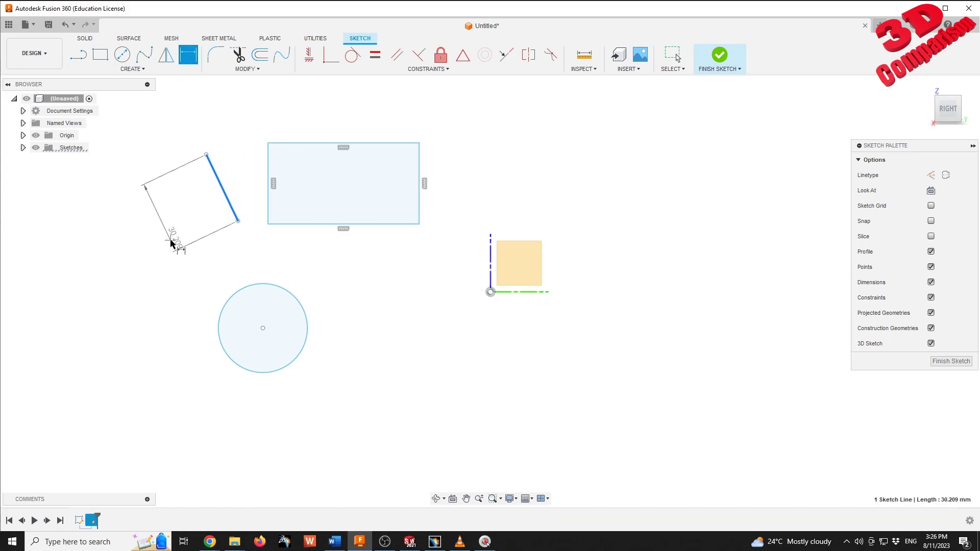
pyautogui.click(170, 237)
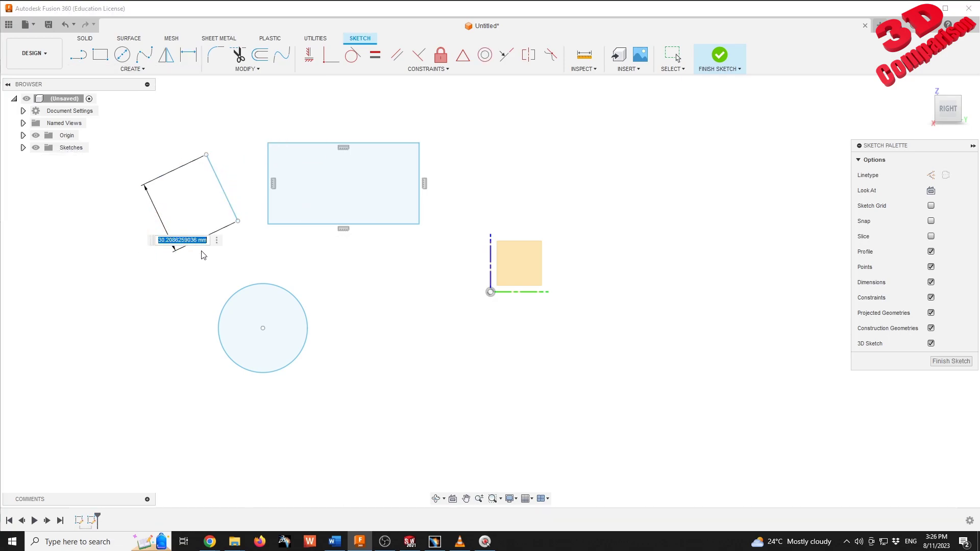
pyautogui.write('30')
pyautogui.press('Return')
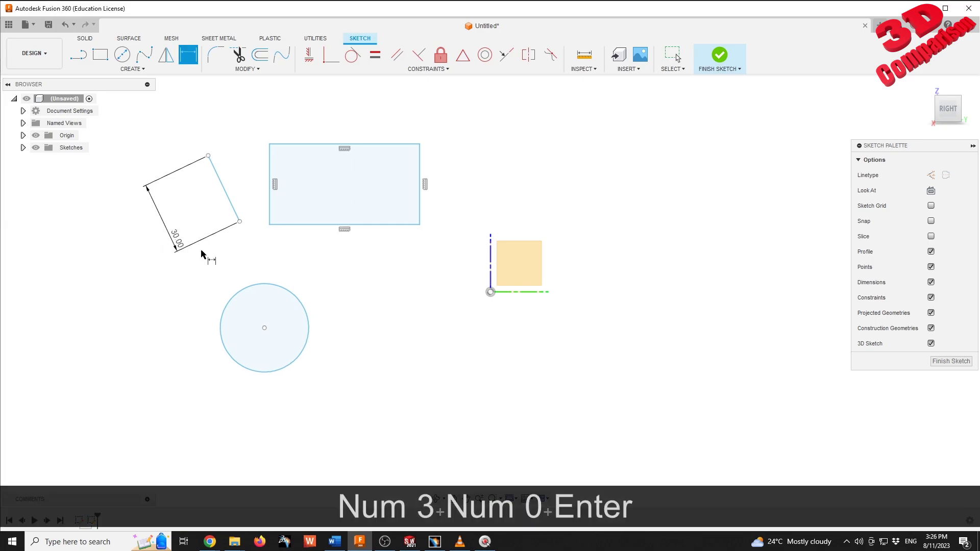
pyautogui.press('Escape')
pyautogui.press('Escape')
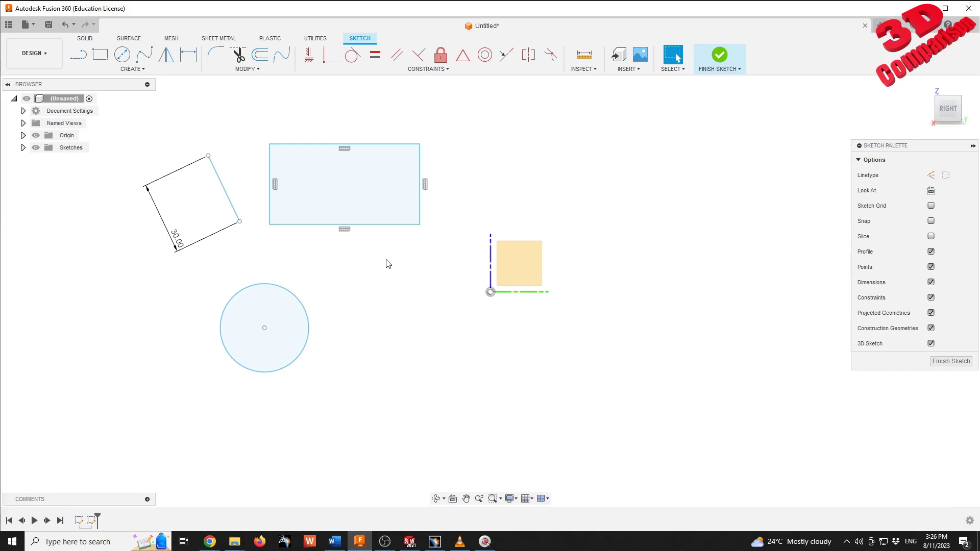
pyautogui.click(435, 541)
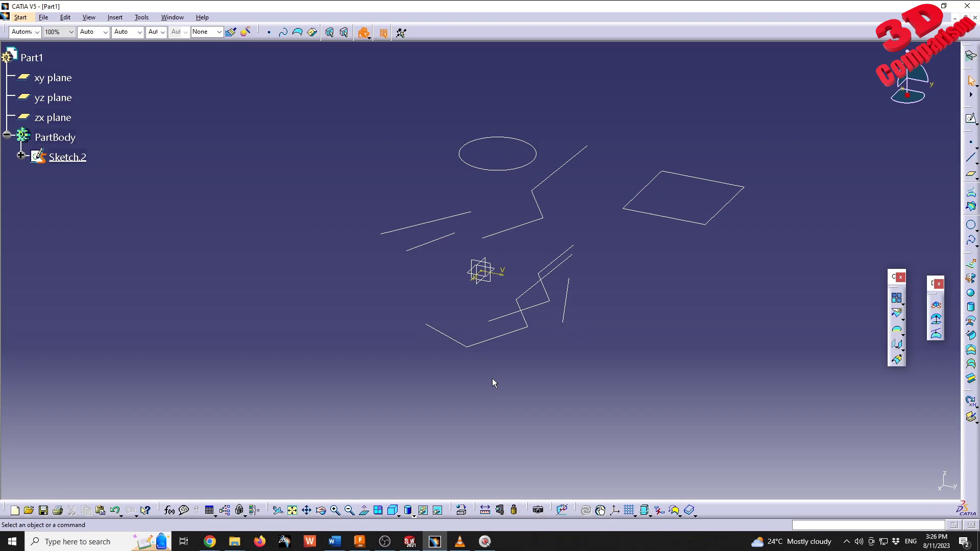
# Step: Switch to the Imagine & Shape workbench from Start > Shape
pyautogui.click(23, 19)
pyautogui.moveTo(55, 55)
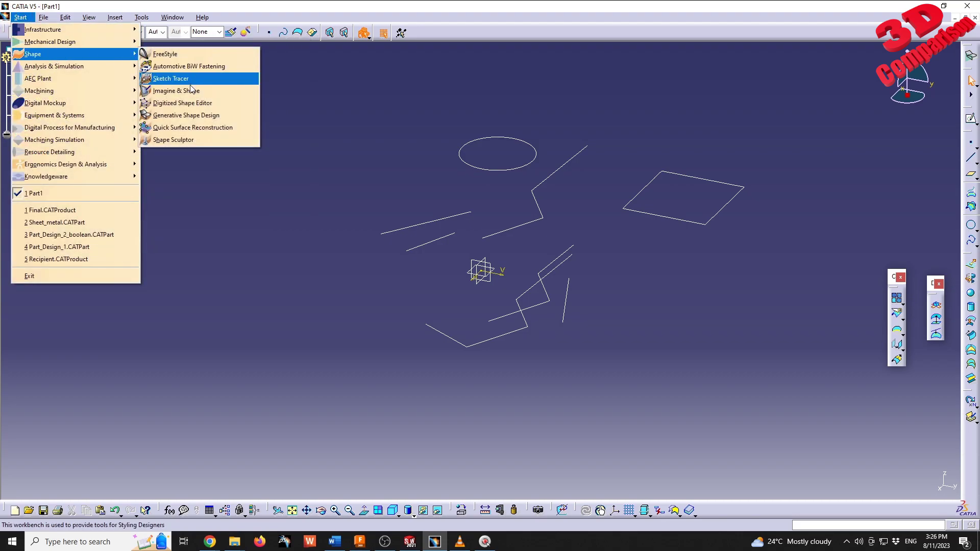
pyautogui.click(176, 90)
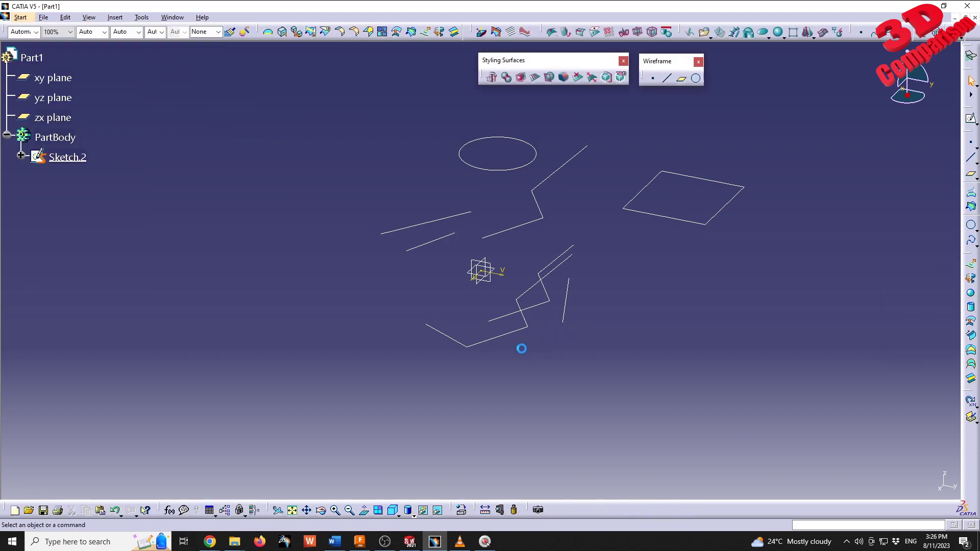
# Step: Box-select and delete all the old sketch geometry, confirming the warning
pyautogui.moveTo(317, 115); pyautogui.dragTo(776, 391)
pyautogui.press('Delete')
pyautogui.click(575, 304)
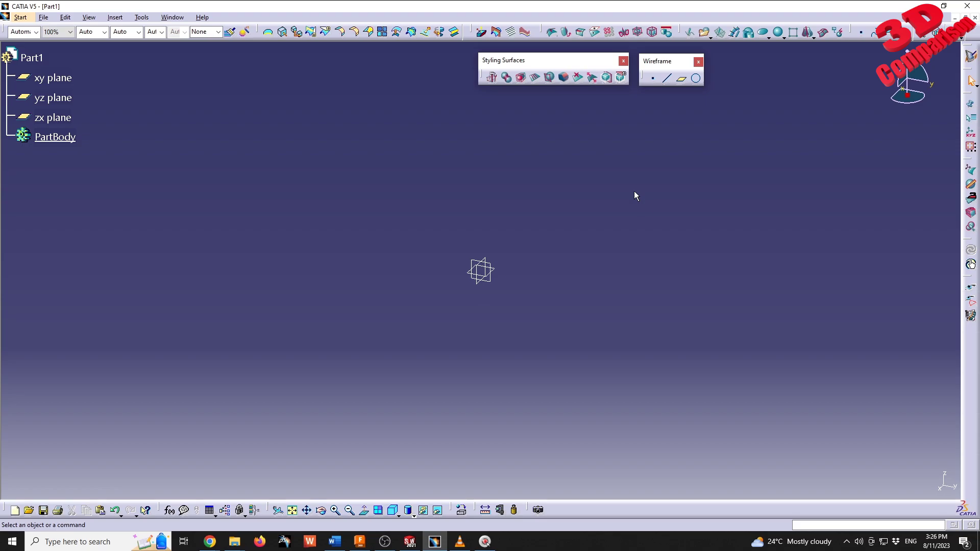
# Step: Create a sphere subdivision surface and finish editing it
pyautogui.hotkey('shift', 'alt', 'h')
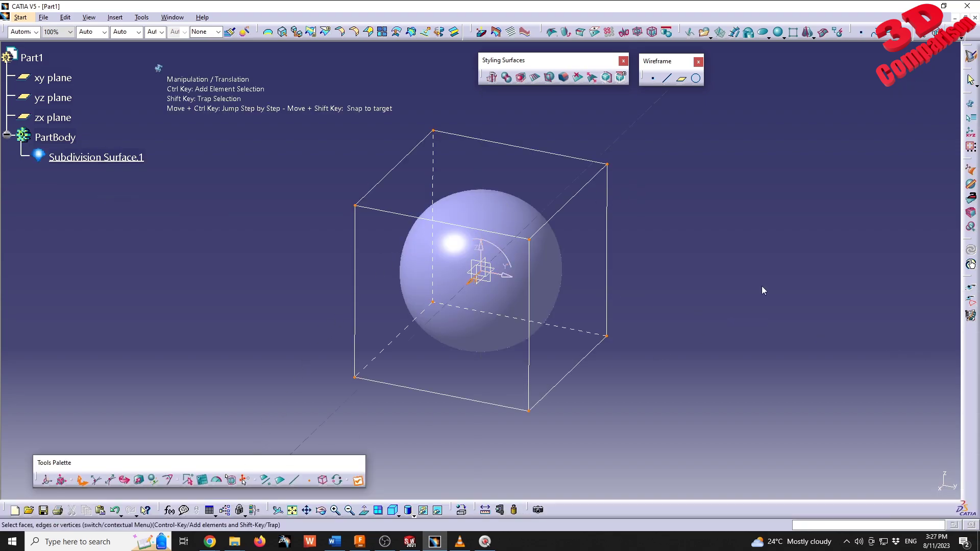
pyautogui.click(806, 109)
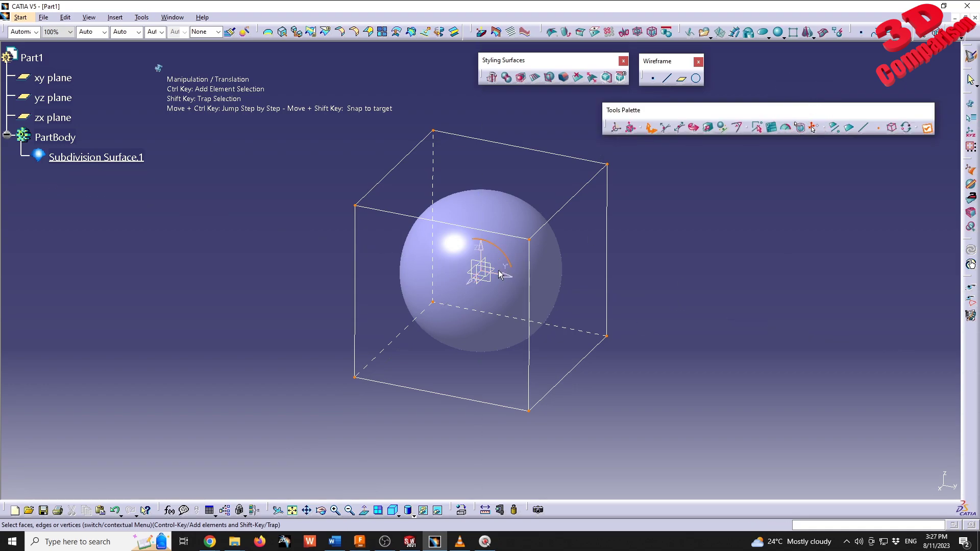
pyautogui.press('Escape')
pyautogui.click(690, 213)
# Step: Add a flat rectangular subdivision surface, then reopen it for editing
pyautogui.click(783, 38)
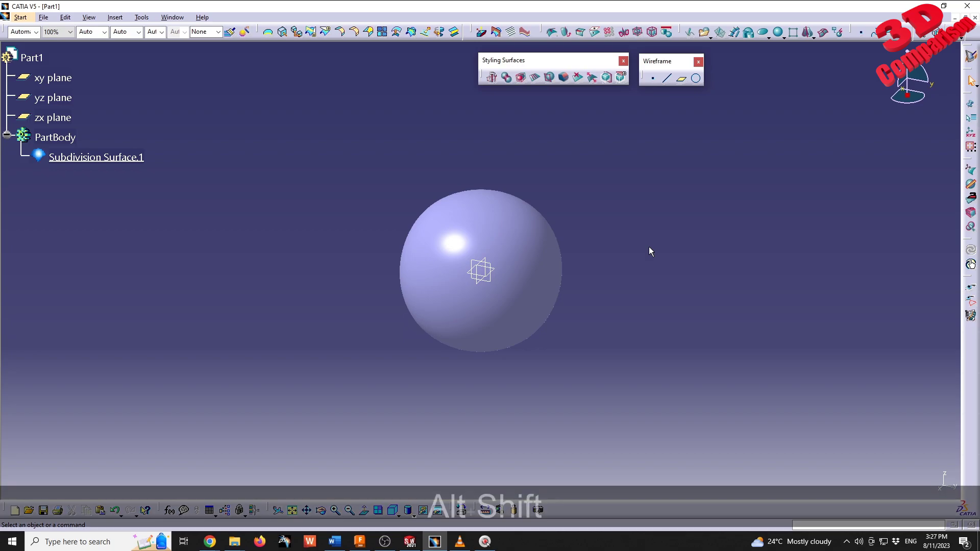
pyautogui.hotkey('alt', 'shift', 'o')
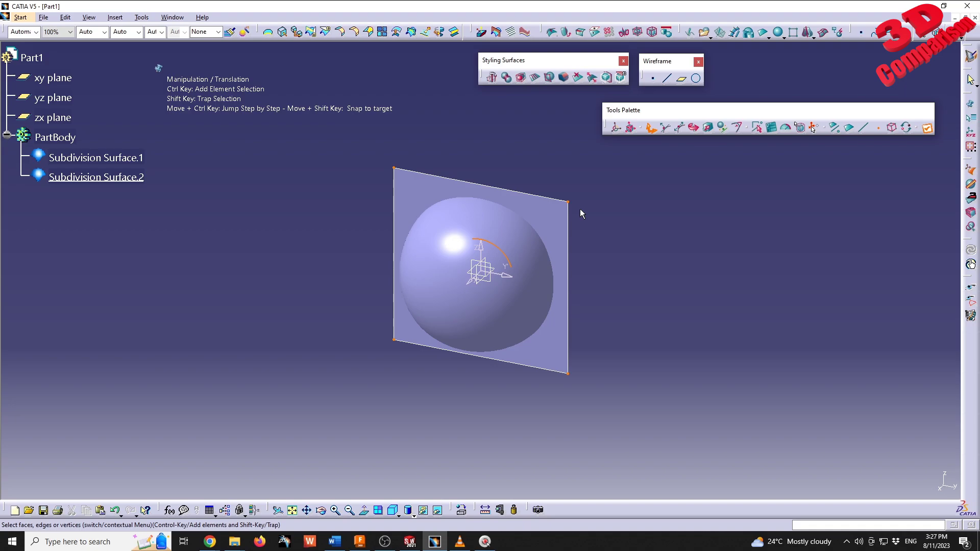
pyautogui.press('Escape')
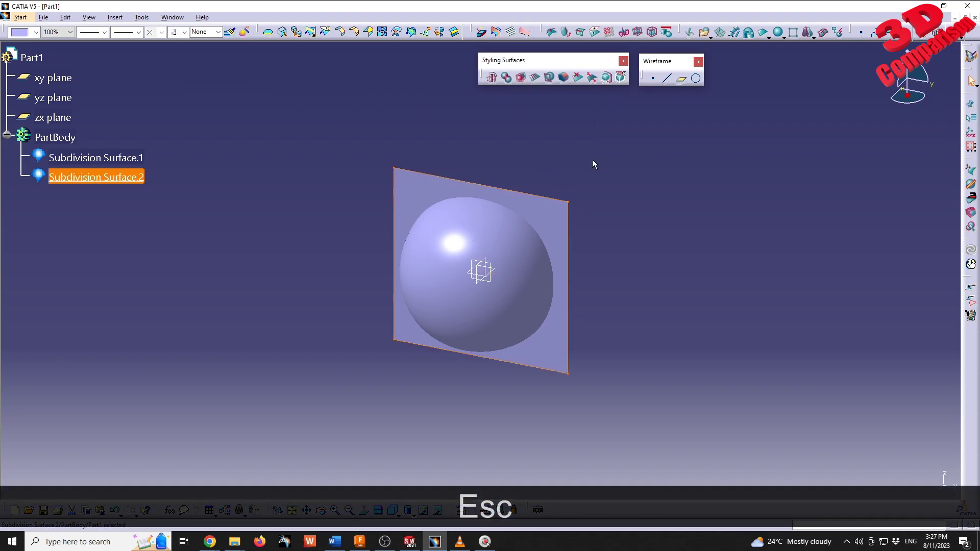
pyautogui.press('space')
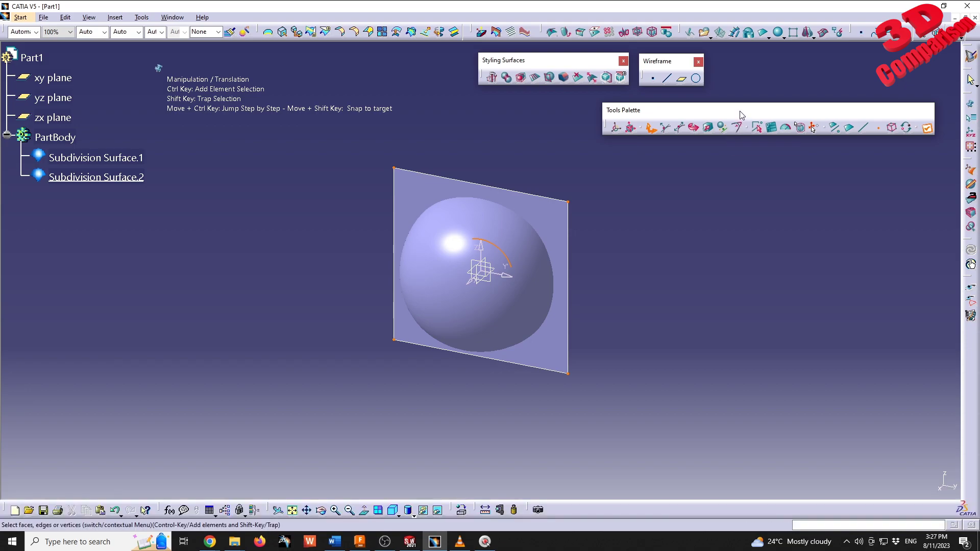
pyautogui.moveTo(565, 113); pyautogui.dragTo(557, 111)
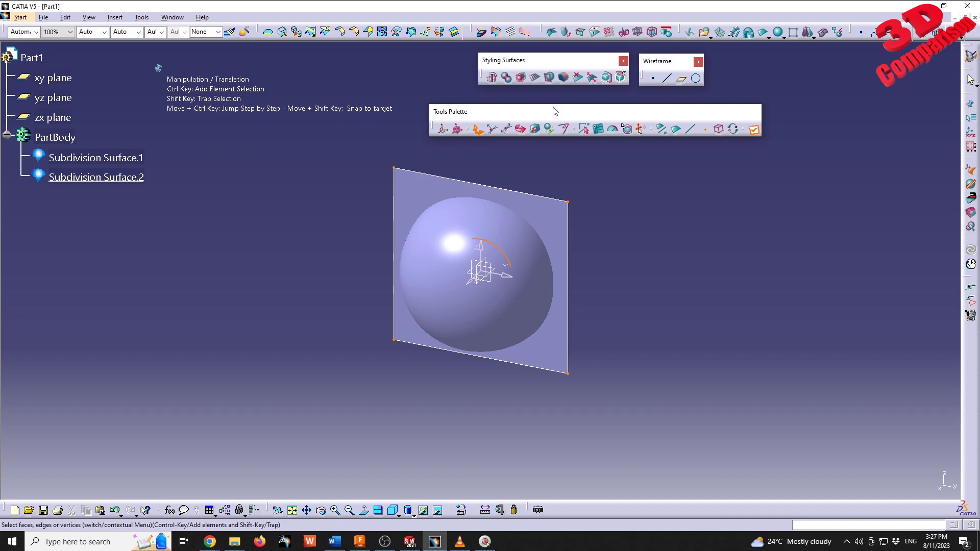
# Step: Stretch the plane wider to the right by moving its right-edge vertices
pyautogui.click(478, 129)
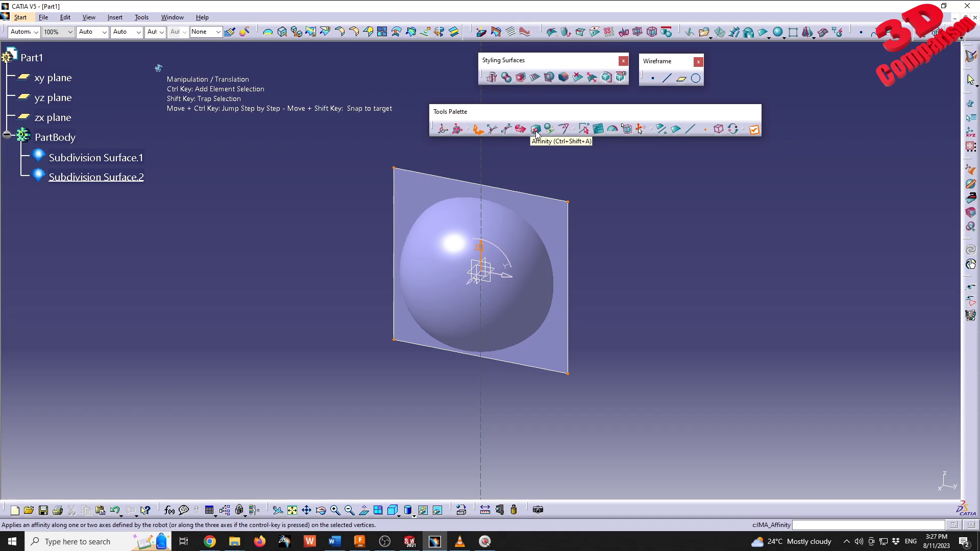
pyautogui.hotkey('ctrl', 'shift', 'a')
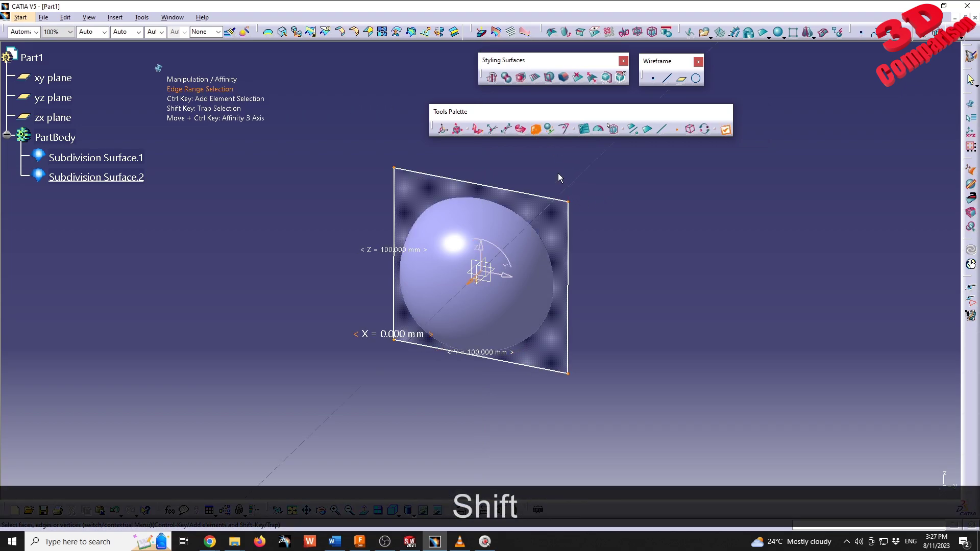
pyautogui.click(678, 129)
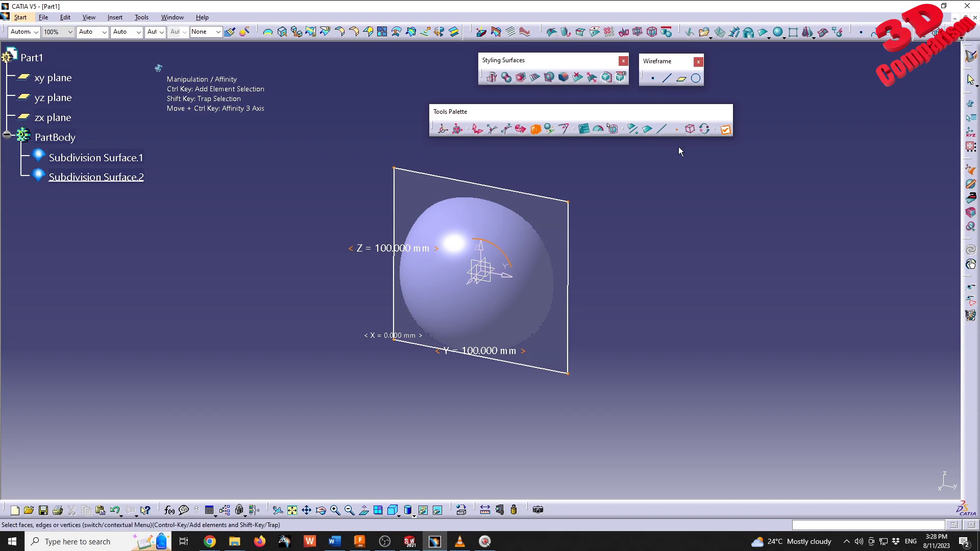
pyautogui.keyDown('shift'); pyautogui.moveTo(626, 430); pyautogui.dragTo(550, 178); pyautogui.keyUp('shift')
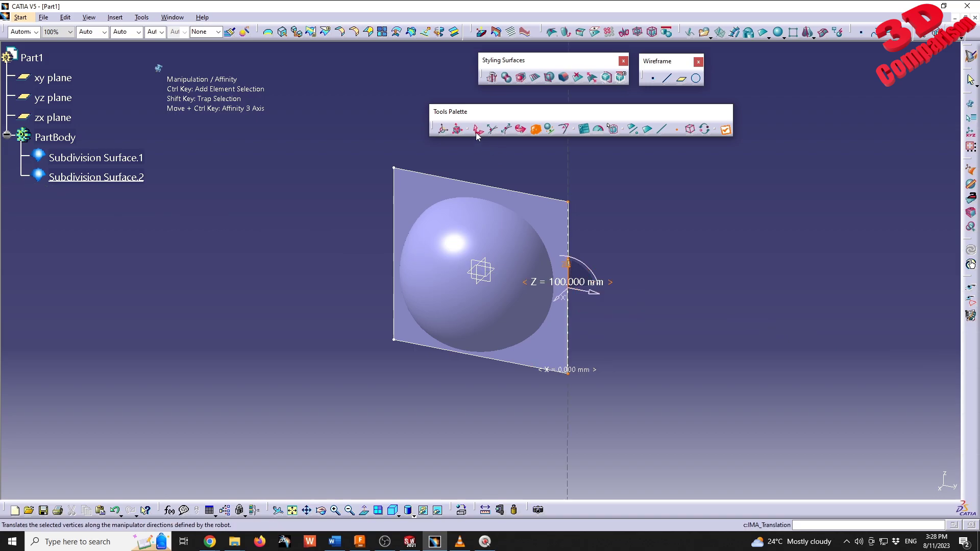
pyautogui.moveTo(600, 300); pyautogui.dragTo(630, 291)
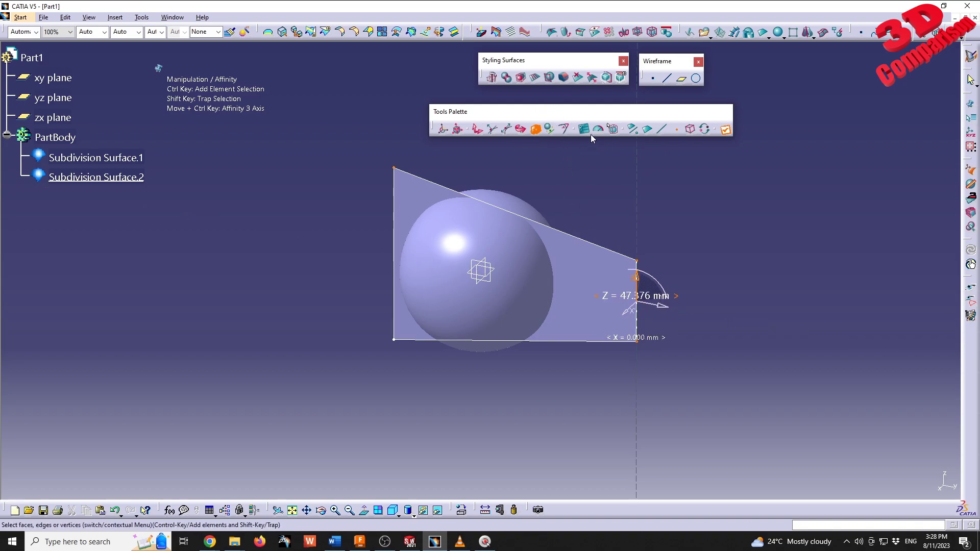
pyautogui.moveTo(495, 132); pyautogui.dragTo(559, 156)
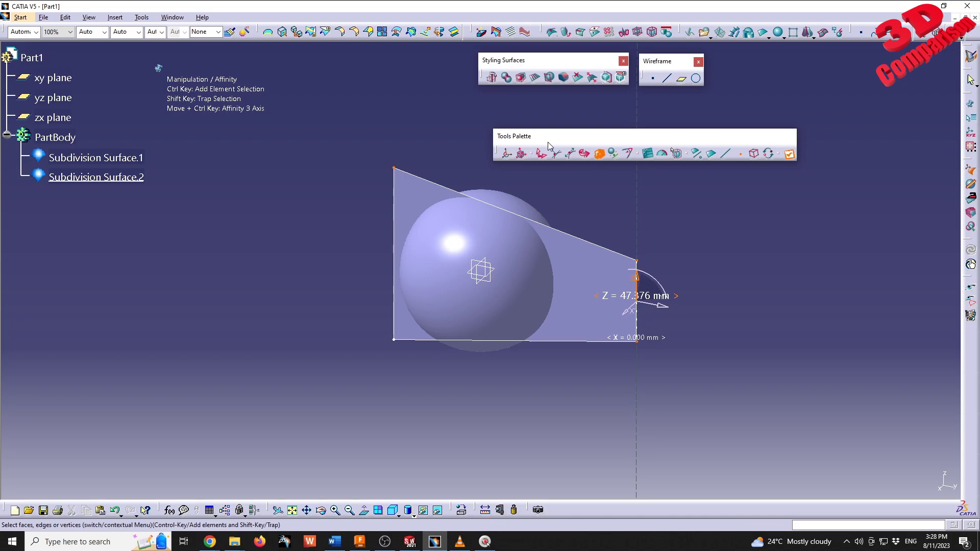
# Step: Translate the plane's left vertices down and left, then scale them along Y with Affinity
pyautogui.press('shift')
pyautogui.keyDown('shift'); pyautogui.click(395, 169); pyautogui.keyUp('shift')
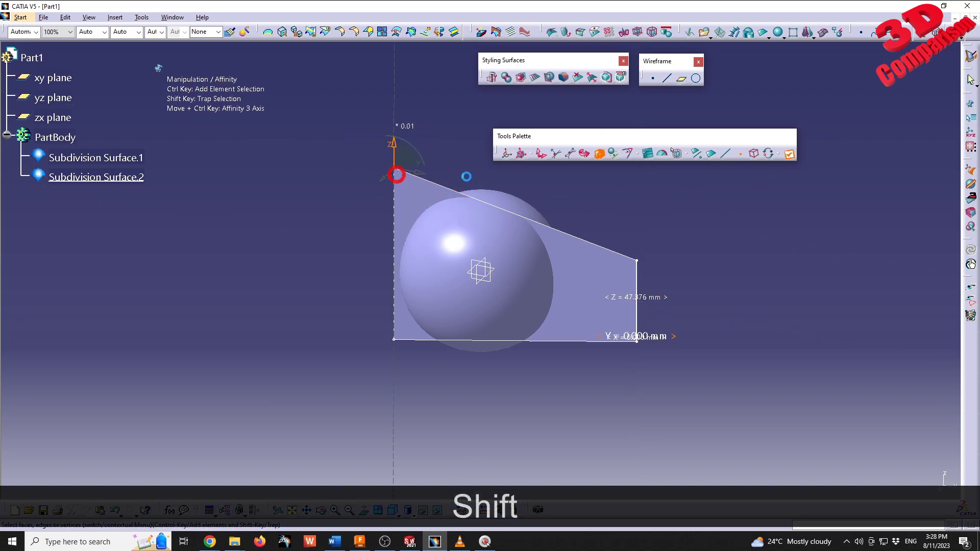
pyautogui.click(542, 153)
pyautogui.moveTo(418, 172); pyautogui.dragTo(354, 224)
pyautogui.keyDown('shift'); pyautogui.moveTo(283, 176); pyautogui.dragTo(427, 392); pyautogui.keyUp('shift')
pyautogui.click(600, 154)
pyautogui.moveTo(392, 286)
pyautogui.mouseDown()
pyautogui.moveTo(438, 280)
pyautogui.moveTo(387, 284)
pyautogui.mouseUp()
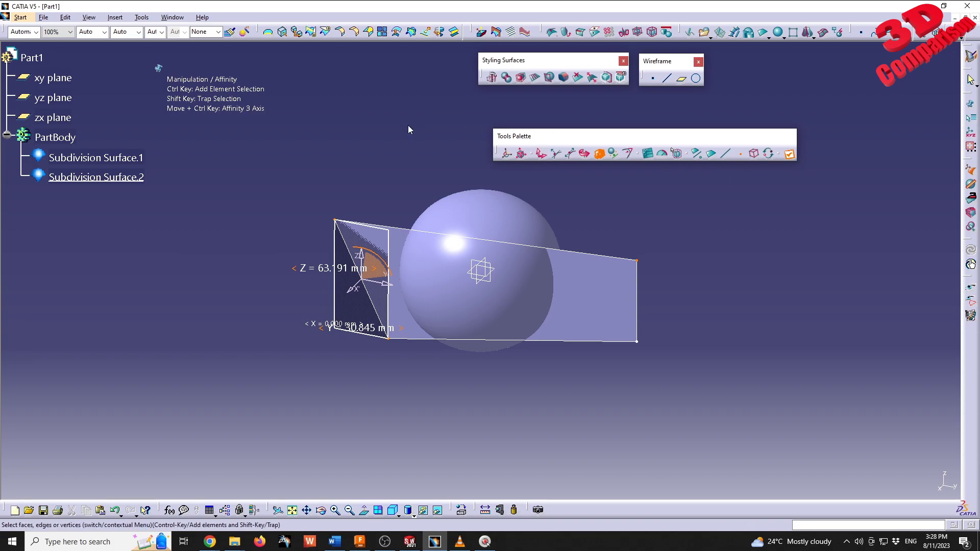
pyautogui.moveTo(557, 137); pyautogui.dragTo(422, 131)
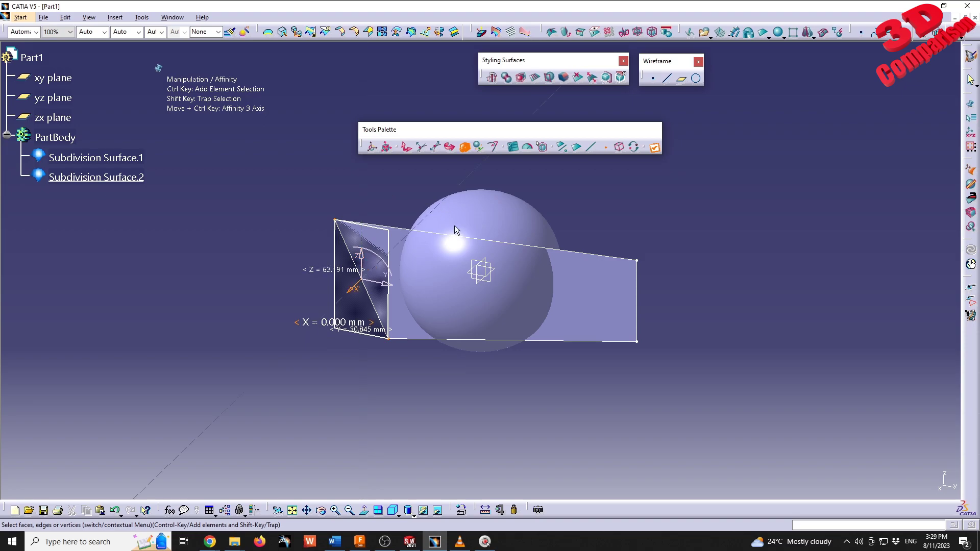
pyautogui.moveTo(465, 123); pyautogui.dragTo(438, 102)
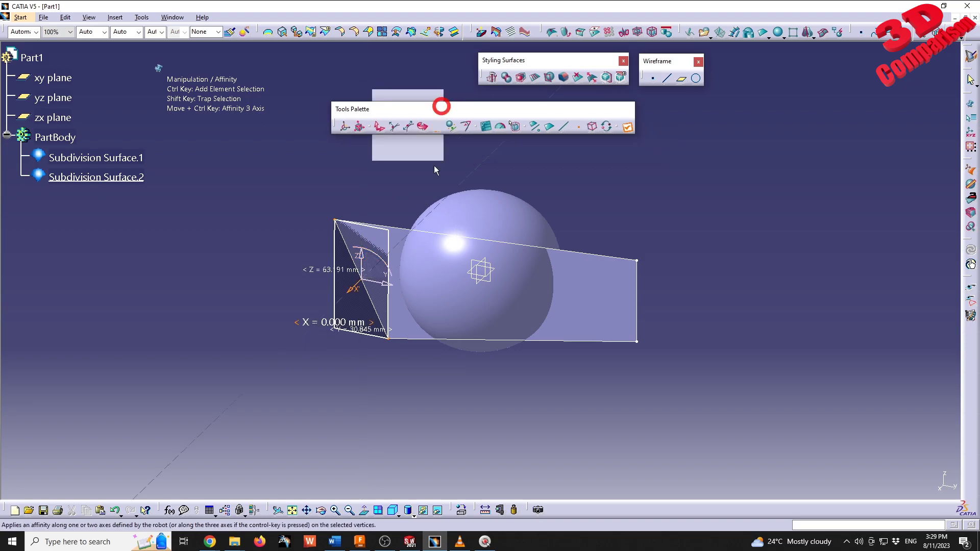
pyautogui.moveTo(417, 161); pyautogui.dragTo(420, 164)
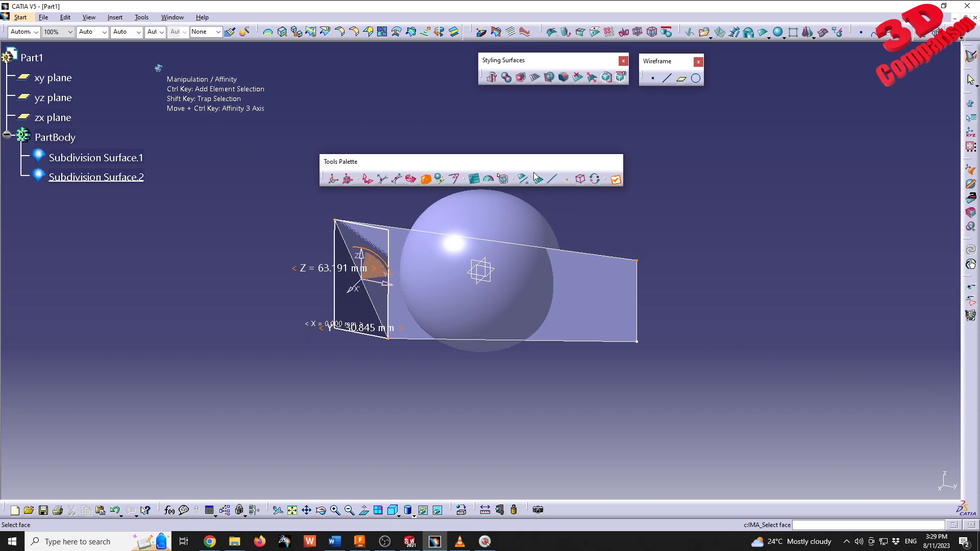
pyautogui.moveTo(518, 163); pyautogui.dragTo(576, 145)
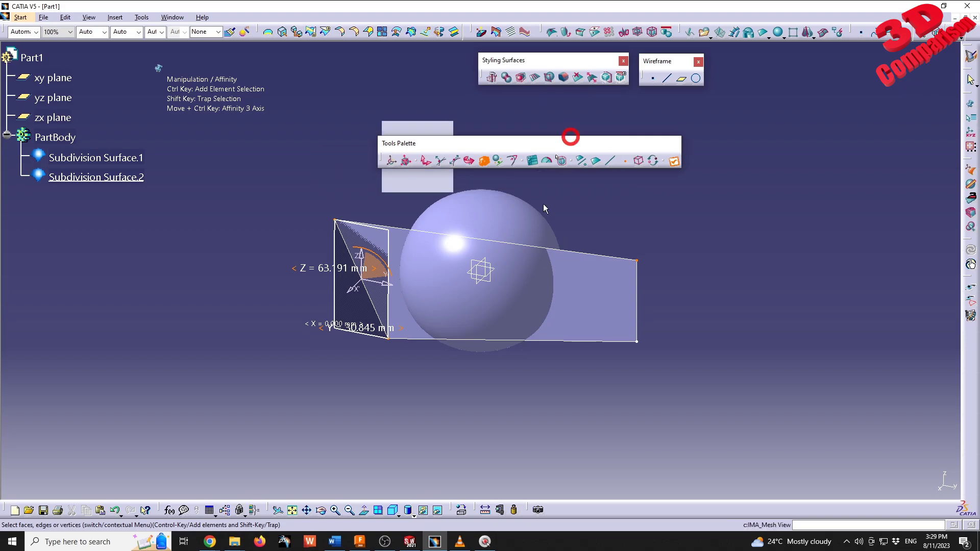
pyautogui.moveTo(235, 542)
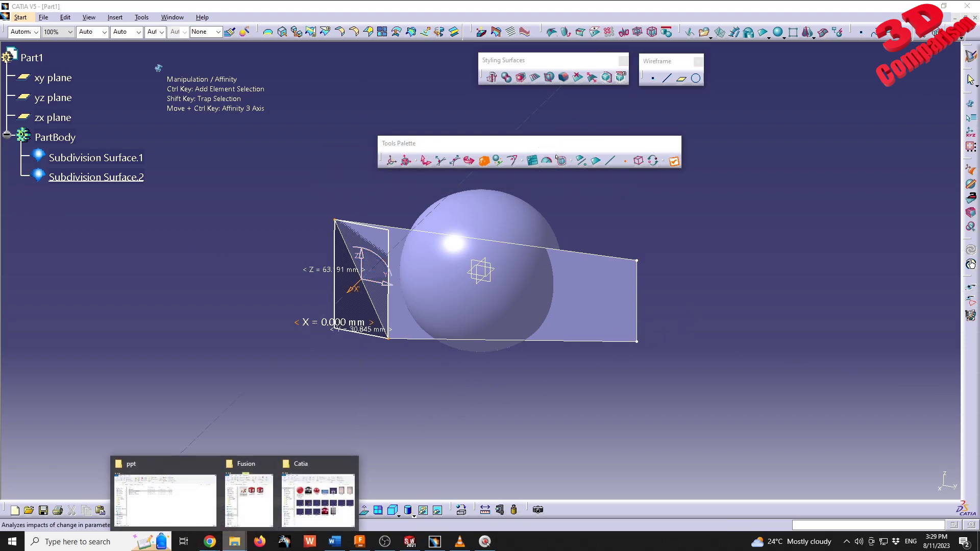
# Step: In the Catia folder, review Part2's properties, noting its June 2009 modification date
pyautogui.click(247, 485)
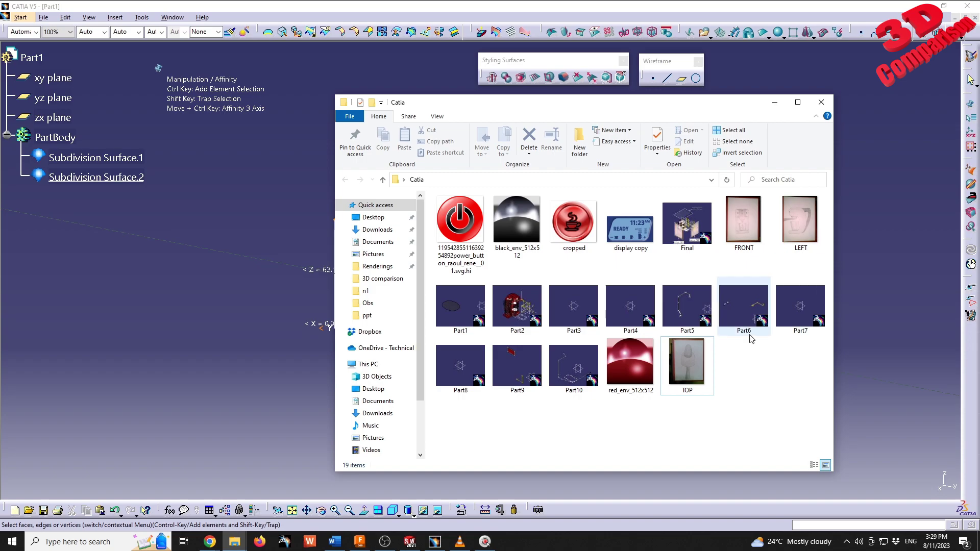
pyautogui.rightClick(516, 310)
pyautogui.click(526, 304)
pyautogui.moveTo(611, 286); pyautogui.dragTo(221, 189)
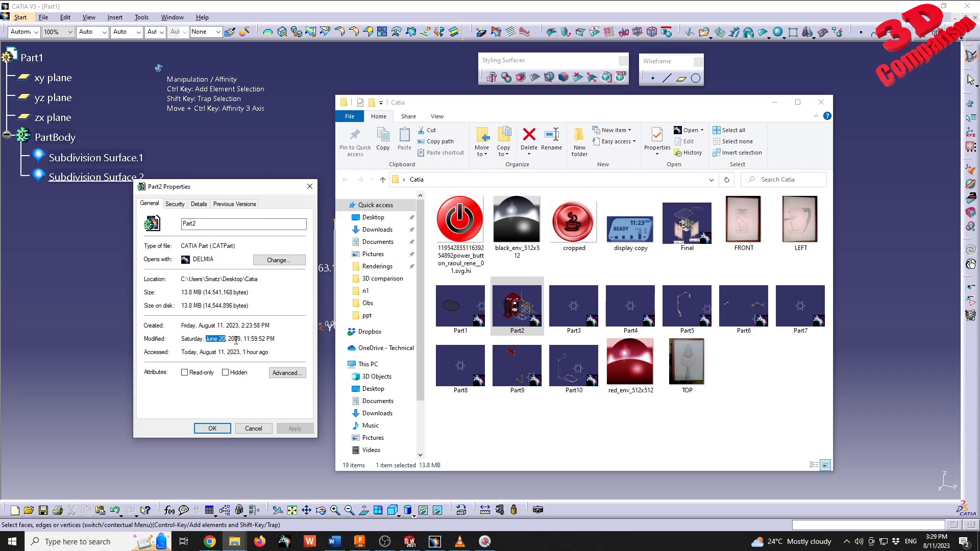
pyautogui.click(256, 429)
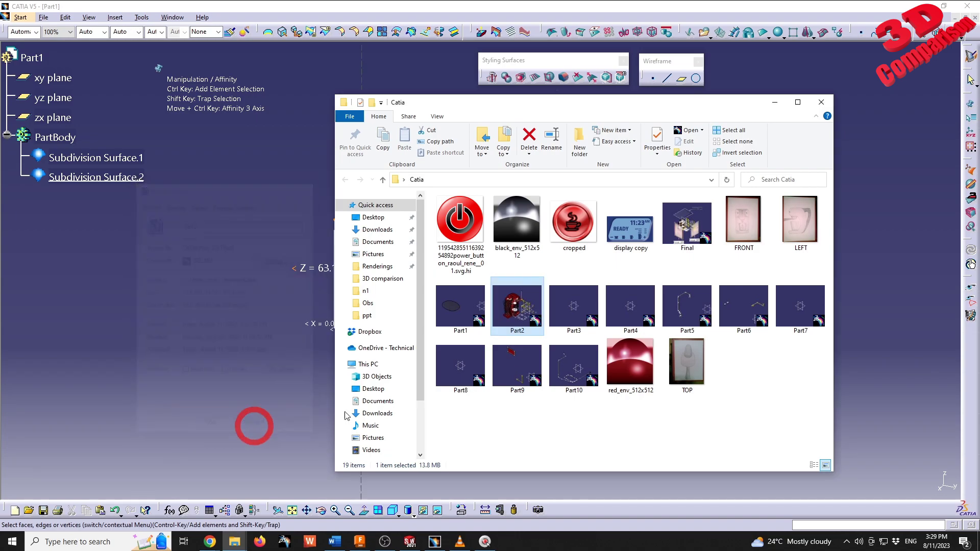
# Step: Open Part2 and view the coffee maker in Shading with Material, rotating it
pyautogui.doubleClick(528, 307)
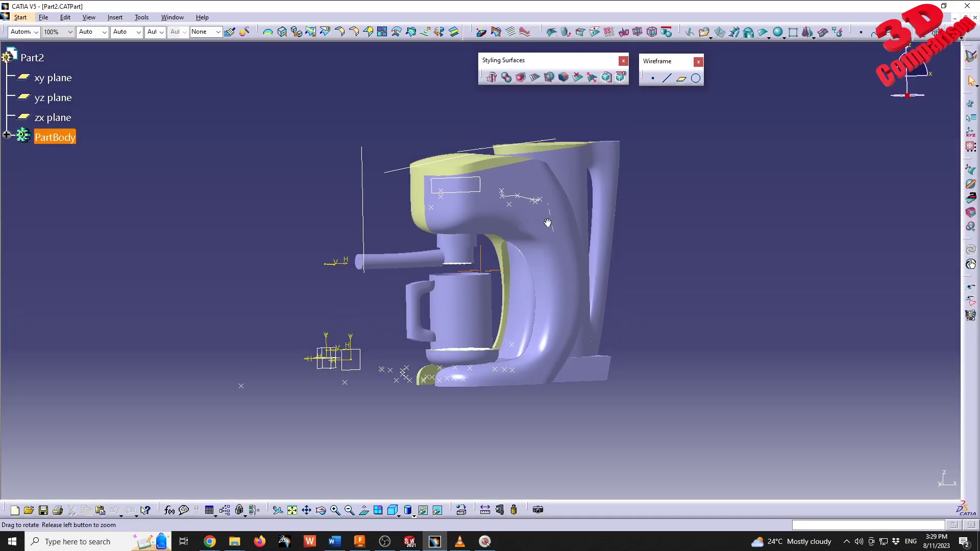
pyautogui.click(413, 516)
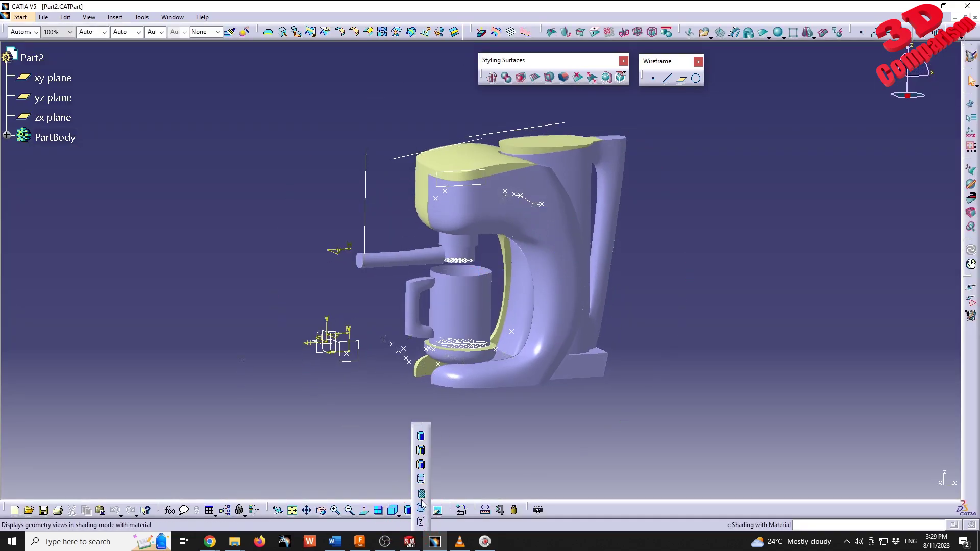
pyautogui.click(421, 507)
pyautogui.moveTo(606, 261); pyautogui.dragTo(571, 266, button='middle')
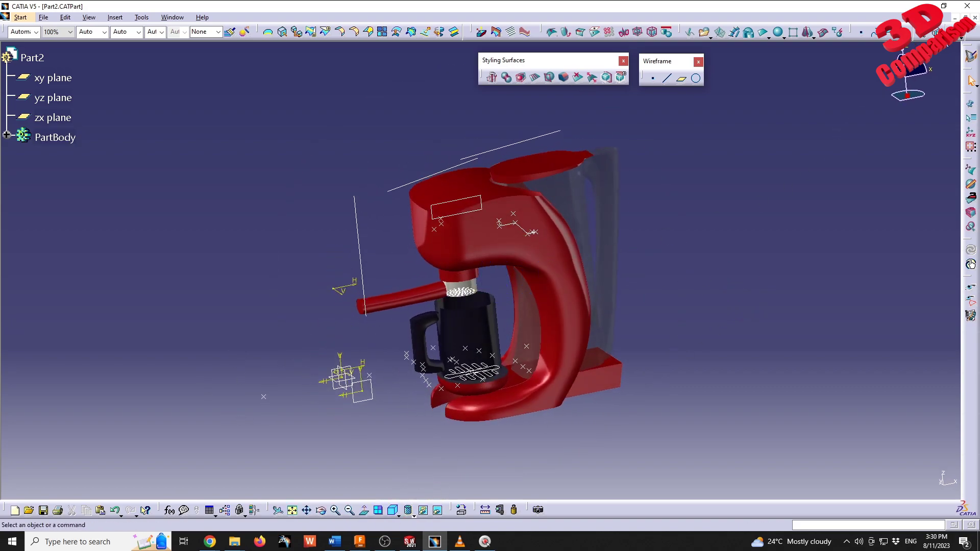
# Step: Close Part2 and Part1 without saving and return to the Catia folder
pyautogui.click(967, 6)
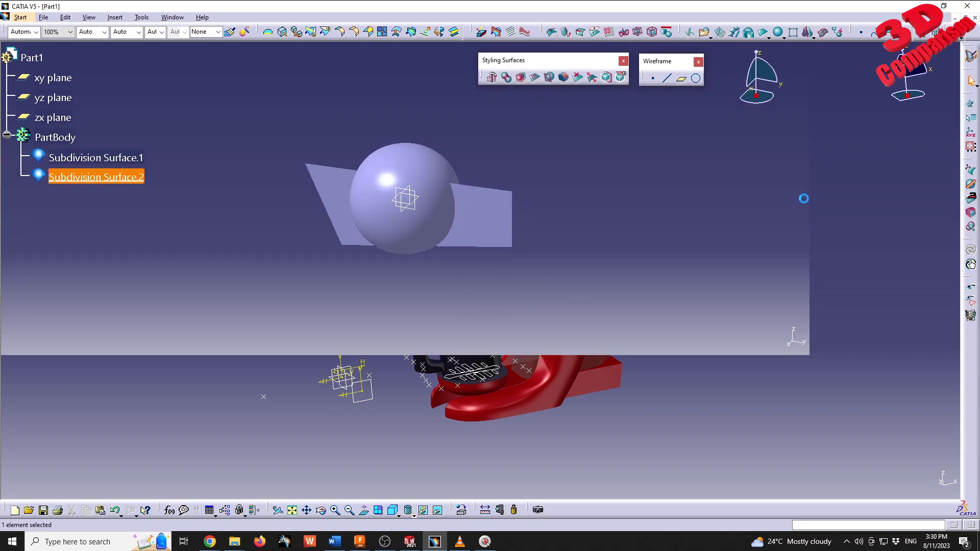
pyautogui.click(514, 291)
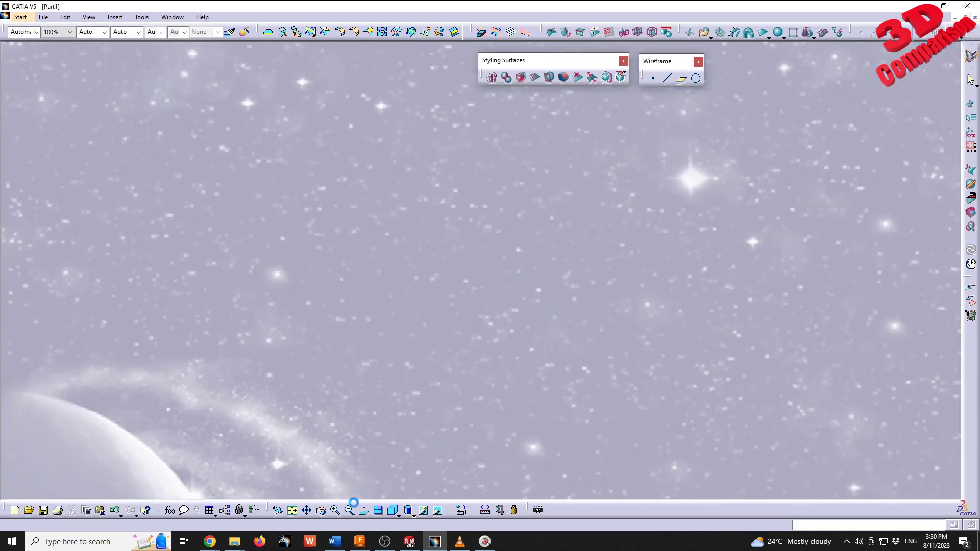
pyautogui.moveTo(234, 542)
pyautogui.click(327, 509)
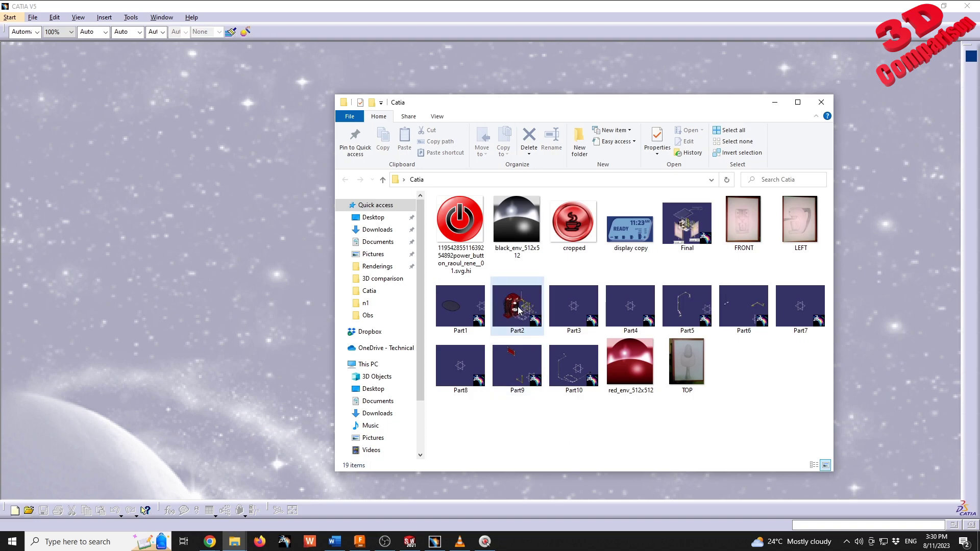
# Step: Open Final.CATProduct and rotate around the red coffee maker and its reference images
pyautogui.doubleClick(693, 230)
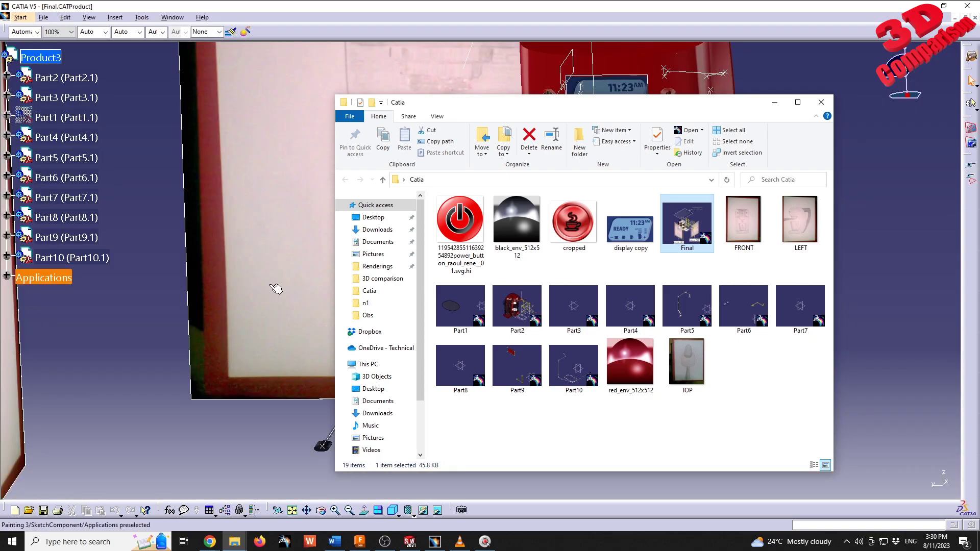
pyautogui.click(275, 286)
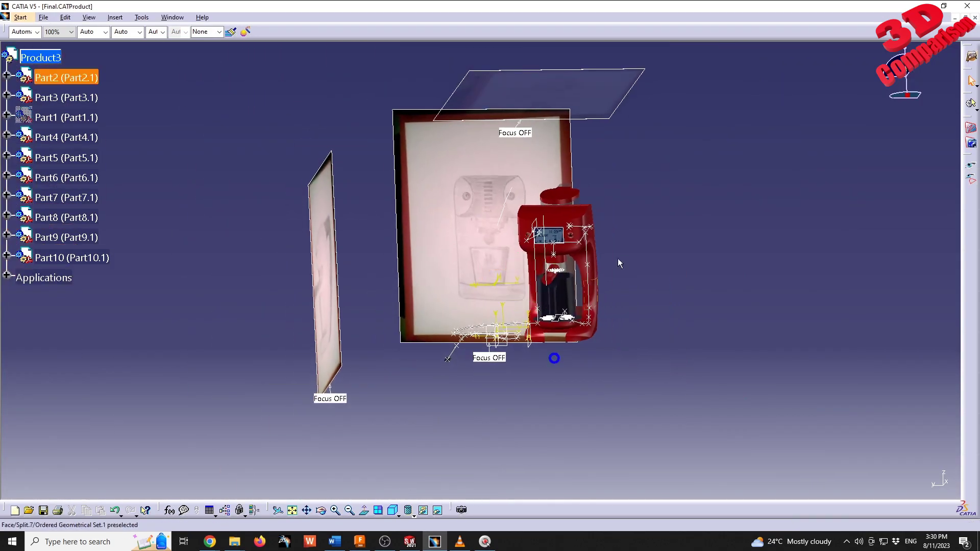
pyautogui.moveTo(618, 263)
pyautogui.mouseDown(button='middle')
pyautogui.moveTo(517, 361)
pyautogui.moveTo(492, 316)
pyautogui.moveTo(411, 237)
pyautogui.mouseUp(button='middle')
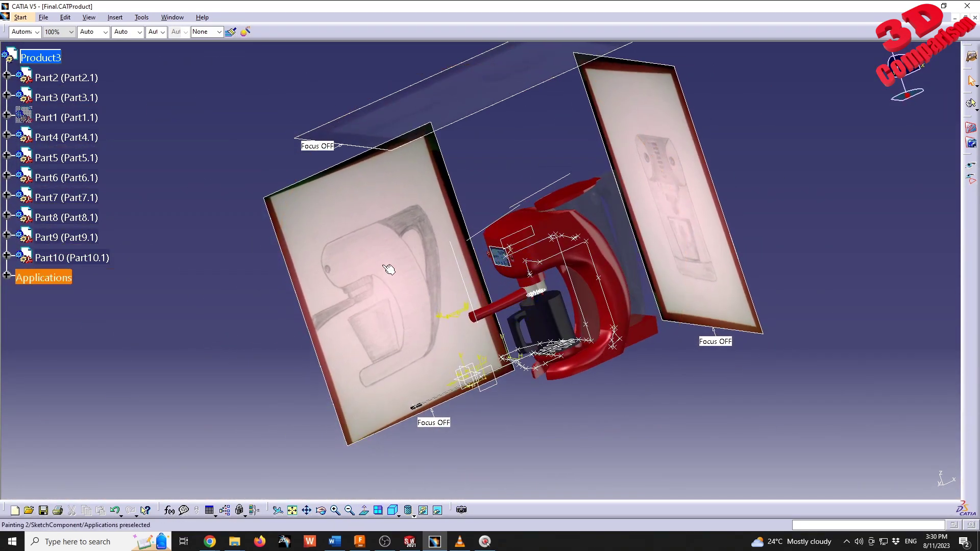
pyautogui.moveTo(388, 269)
pyautogui.mouseDown(button='middle')
pyautogui.moveTo(363, 285)
pyautogui.moveTo(466, 225)
pyautogui.moveTo(470, 160)
pyautogui.moveTo(428, 158)
pyautogui.moveTo(431, 247)
pyautogui.moveTo(638, 214)
pyautogui.moveTo(617, 282)
pyautogui.mouseUp(button='middle')
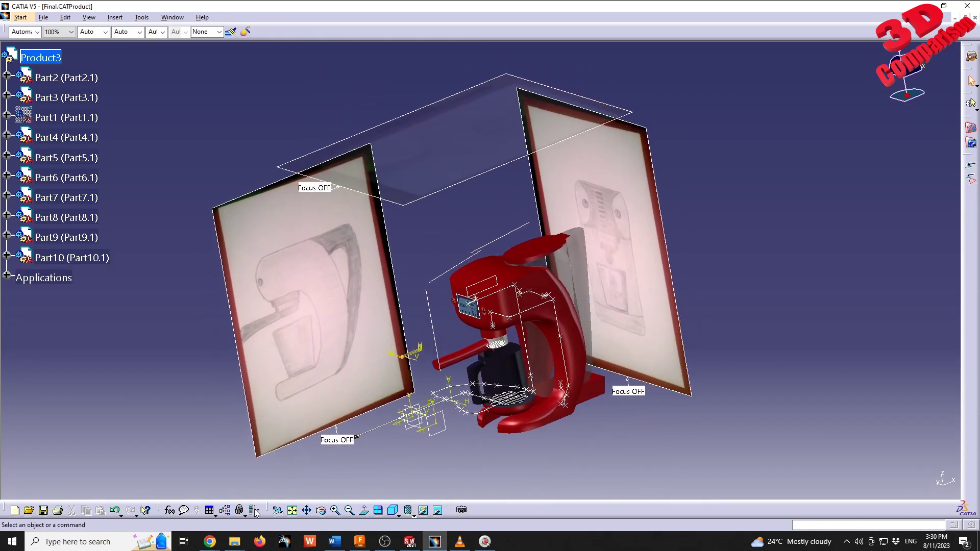
# Step: Open the FRONT image's Details properties to find its Nokia 6120c camera
pyautogui.moveTo(234, 541)
pyautogui.click(236, 477)
pyautogui.click(755, 381)
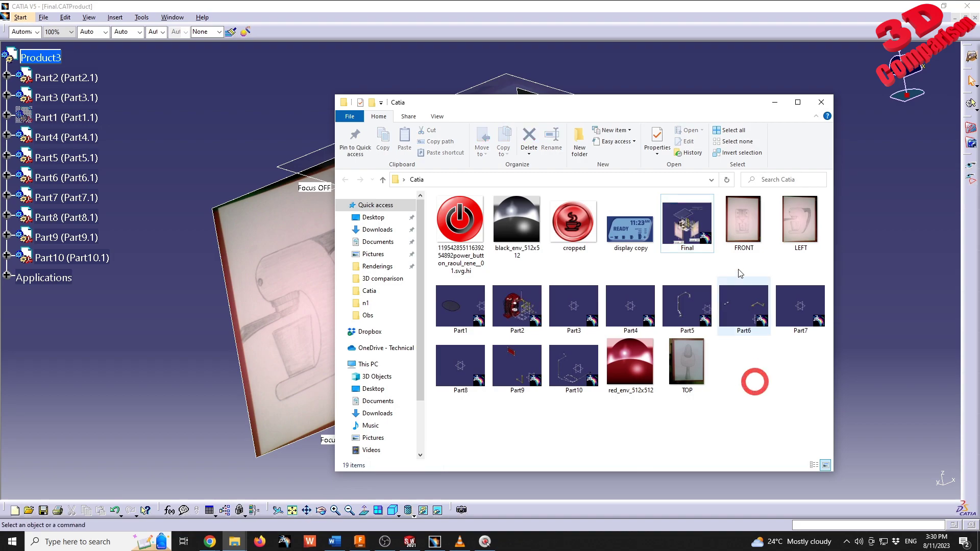
pyautogui.rightClick(744, 220)
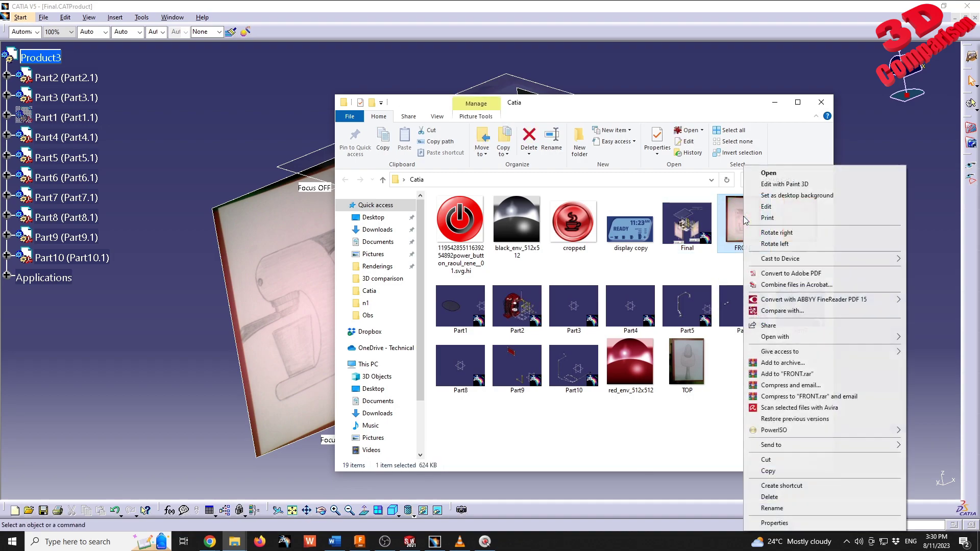
pyautogui.click(774, 523)
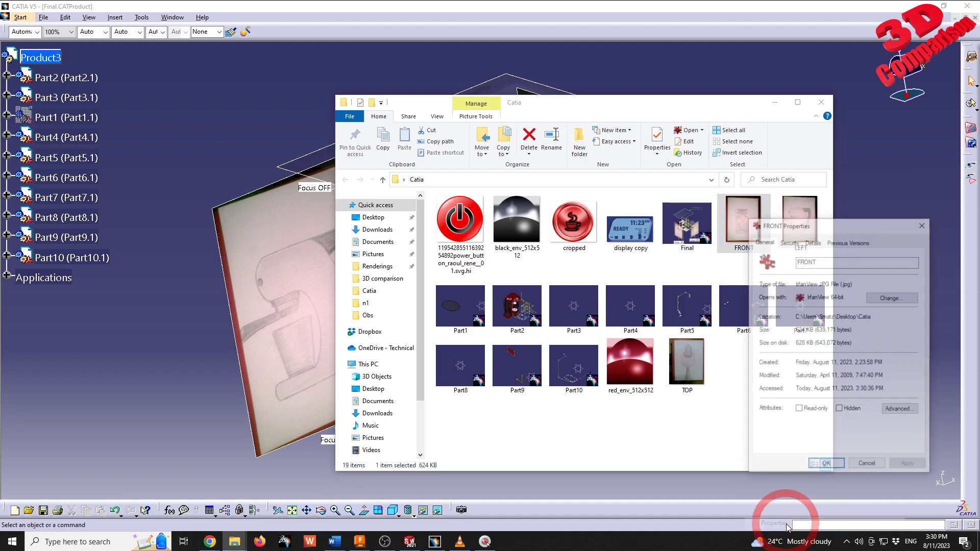
pyautogui.moveTo(847, 225); pyautogui.dragTo(229, 161)
pyautogui.click(199, 175)
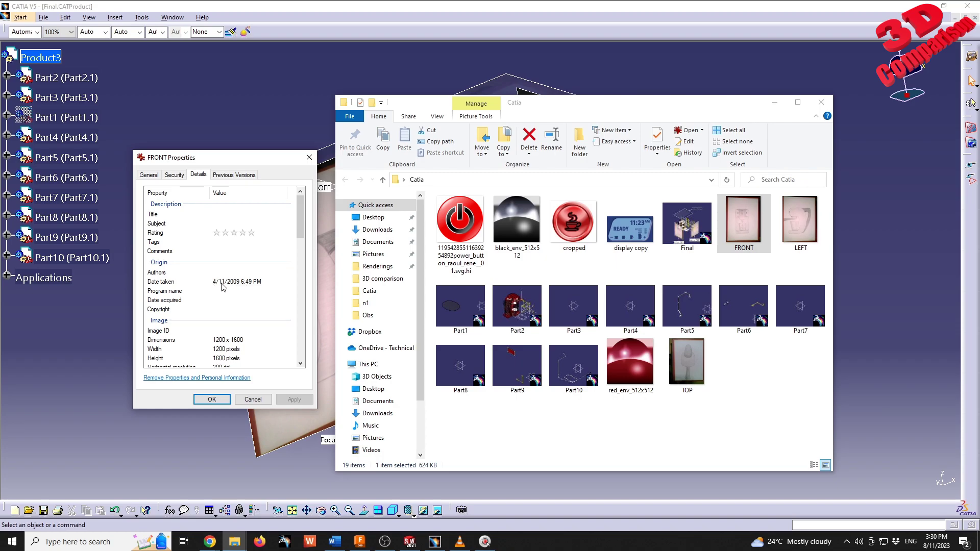
pyautogui.scroll(-10, 249, 287)
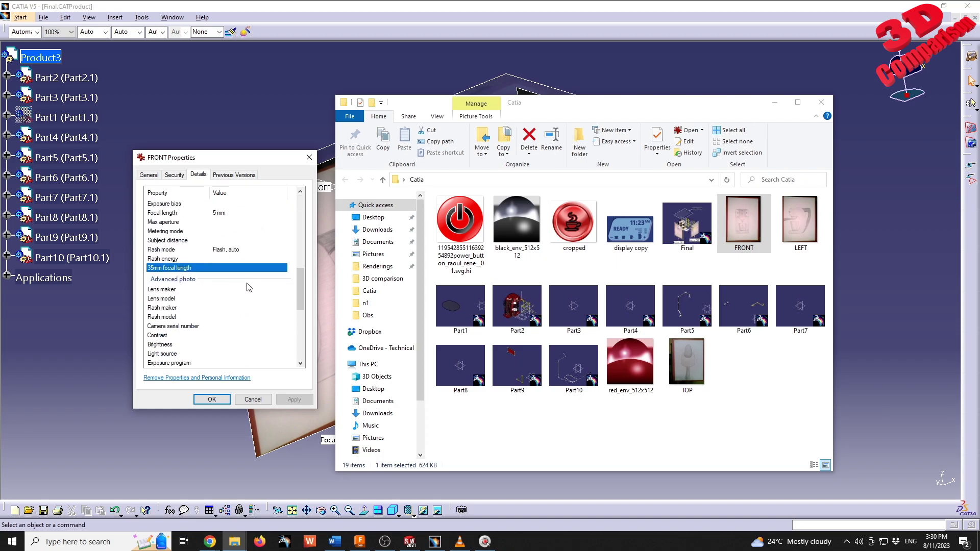
pyautogui.scroll(-5, 249, 287)
pyautogui.scroll(7, 248, 288)
pyautogui.scroll(3, 249, 288)
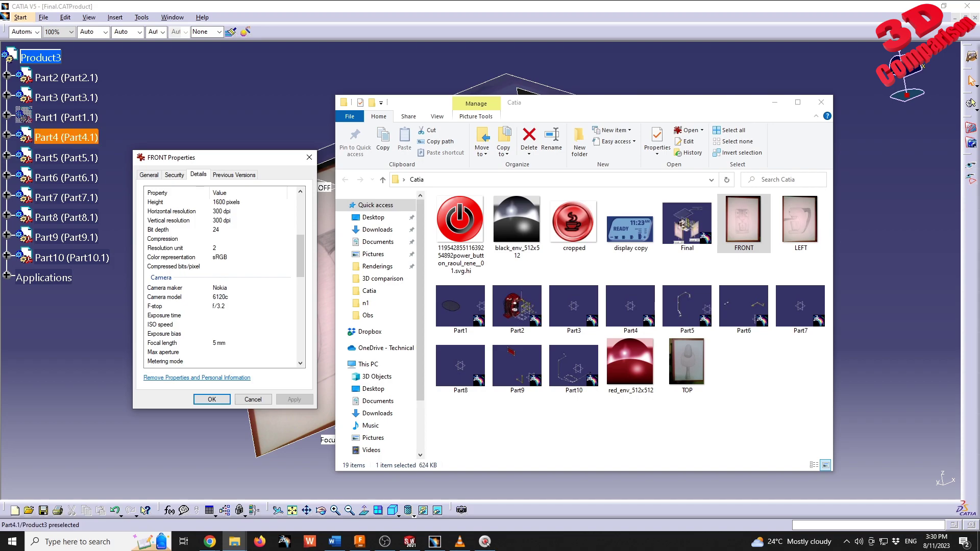
# Step: Search Google in Chrome for 'nokia 6120c'
pyautogui.hotkey('alt', 'Tab')
pyautogui.write('k')
pyautogui.press('BackSpace')
pyautogui.press('BackSpace')
pyautogui.write('nokia')
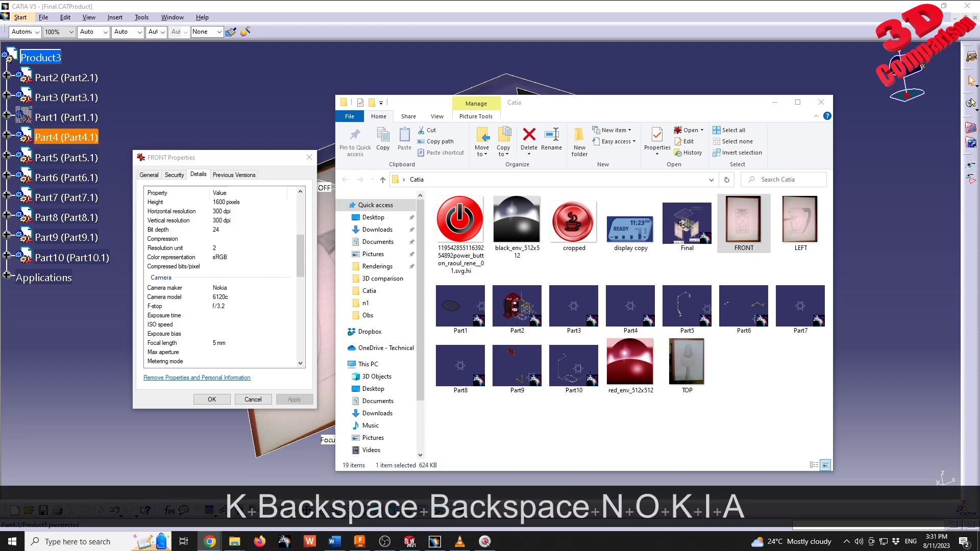
pyautogui.write(' 6120c')
pyautogui.press('Return')
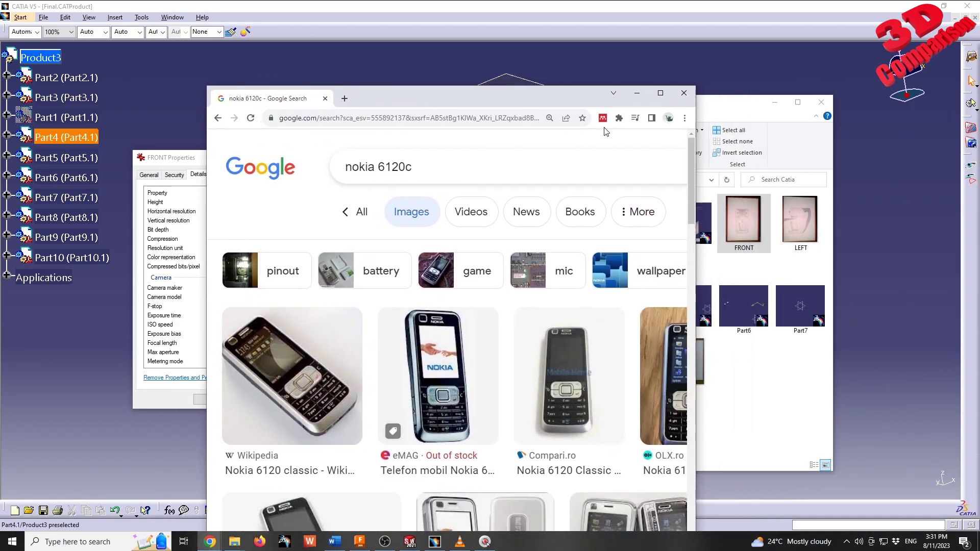
# Step: Maximize Chrome, view the Nokia 6120 classic Wikipedia image, then minimize the browser
pyautogui.click(661, 93)
pyautogui.click(75, 305)
pyautogui.scroll(-2, 75, 305)
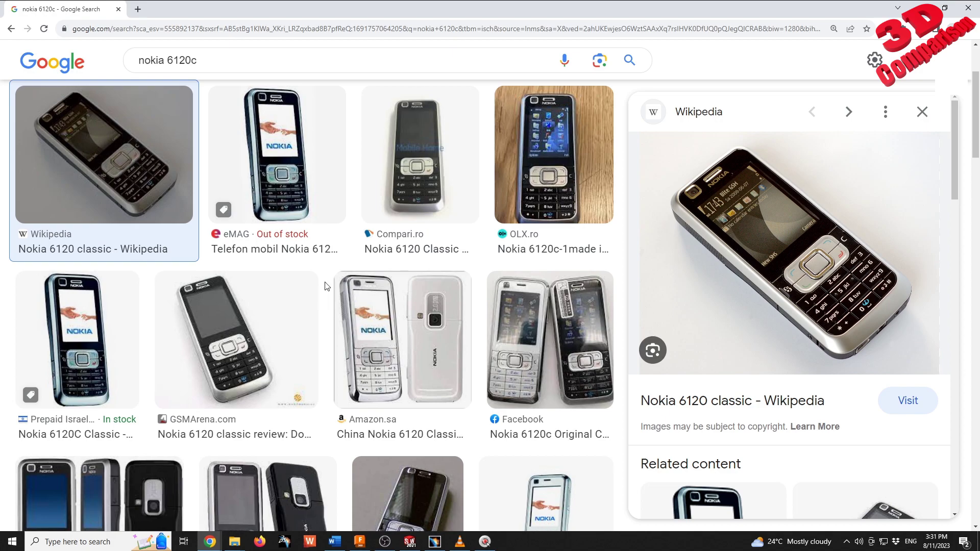
pyautogui.click(922, 8)
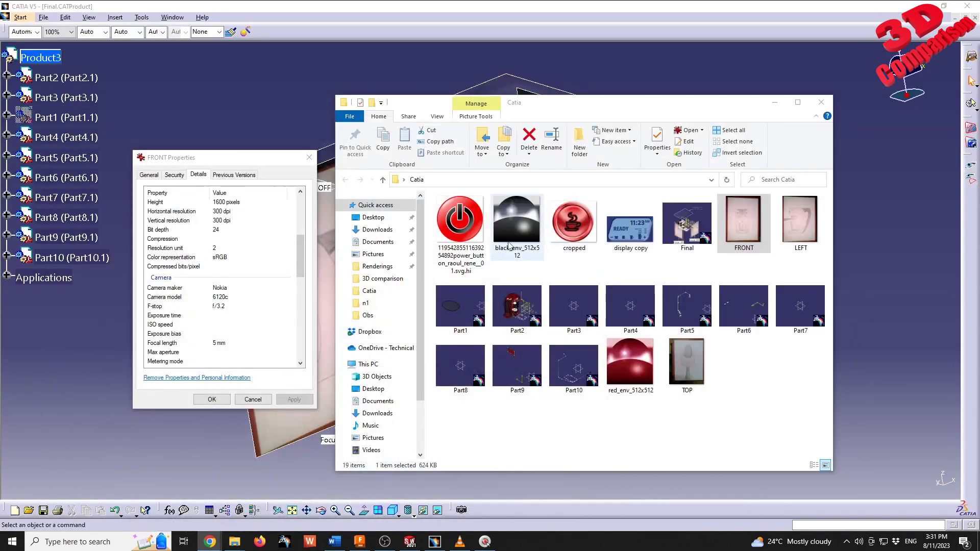
# Step: Bring CATIA back and orbit the view around the coffee machine
pyautogui.click(888, 259)
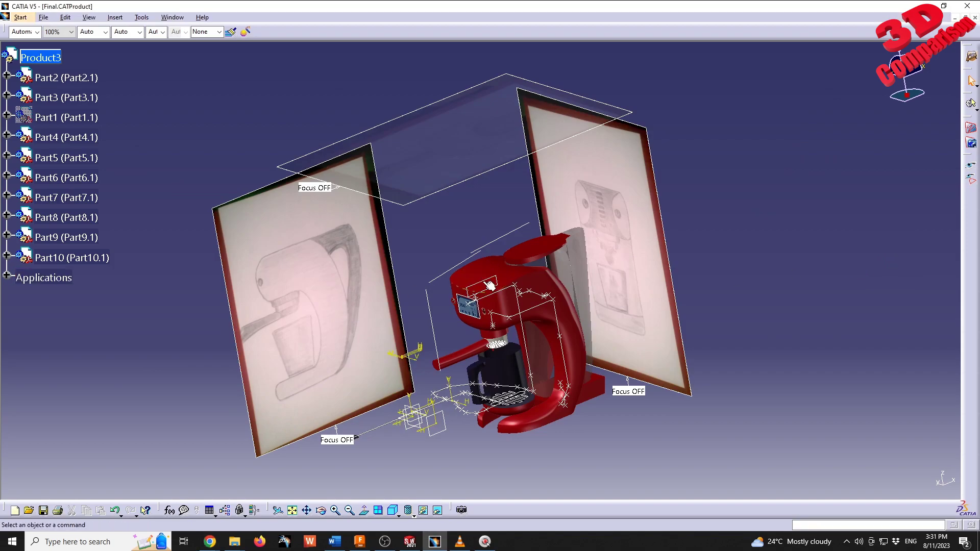
pyautogui.moveTo(599, 269); pyautogui.dragTo(424, 311, button='middle')
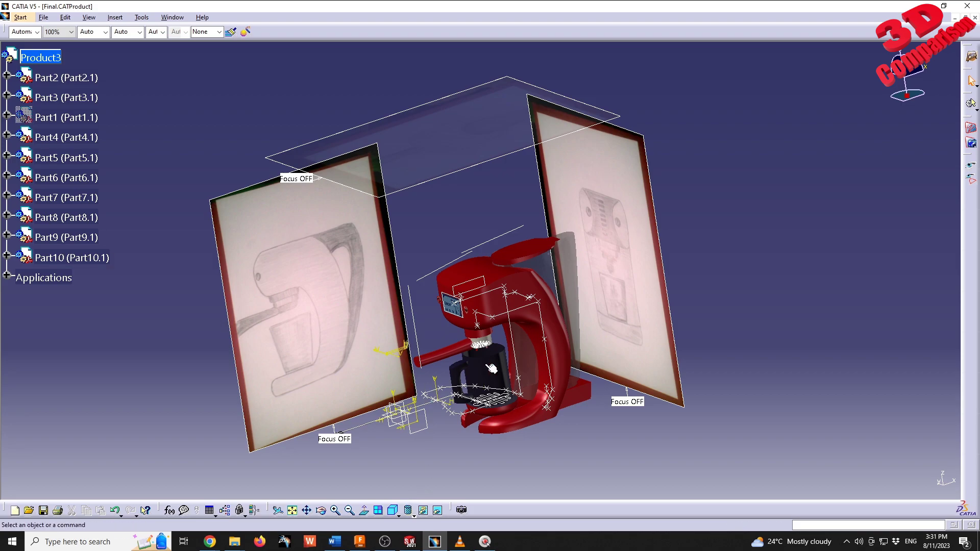
pyautogui.moveTo(556, 410); pyautogui.dragTo(485, 212, button='middle')
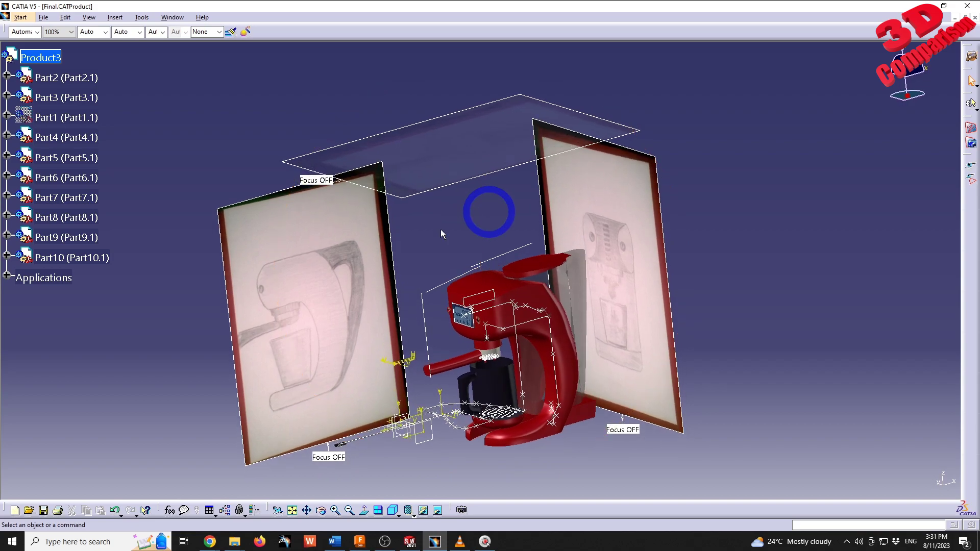
# Step: Expand Part10, Part9, Part8, Part2 and its PartBody in the tree, then deselect
pyautogui.click(6, 255)
pyautogui.click(6, 235)
pyautogui.click(6, 214)
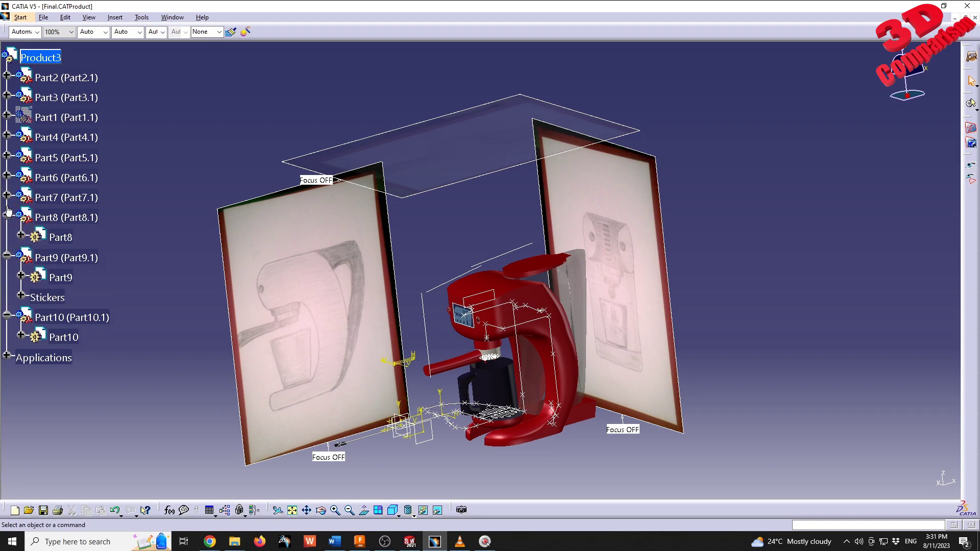
pyautogui.click(6, 76)
pyautogui.click(65, 77)
pyautogui.click(20, 95)
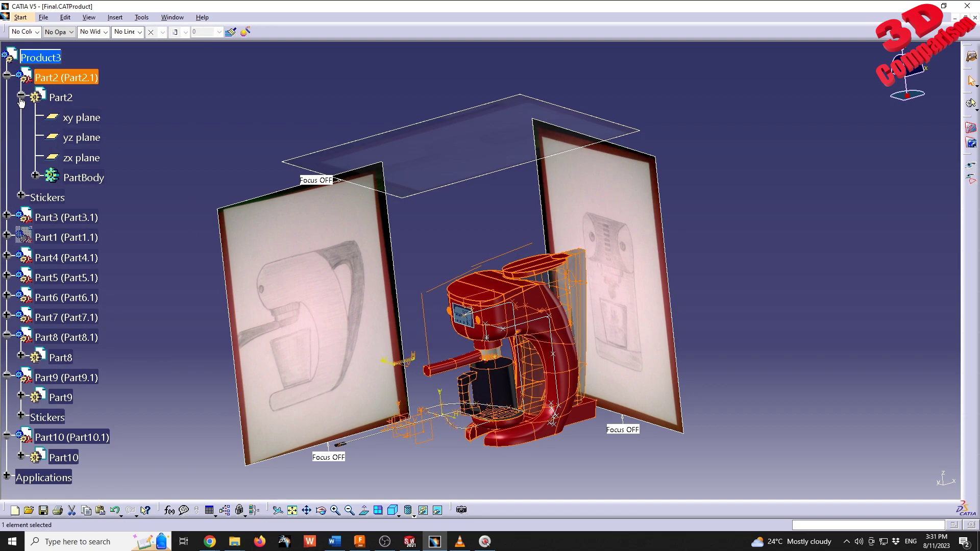
pyautogui.click(36, 175)
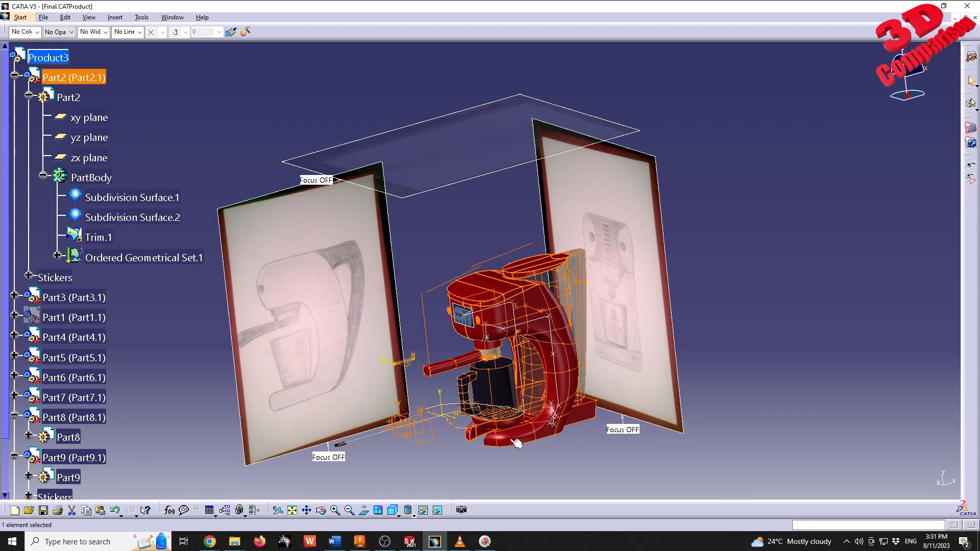
pyautogui.click(397, 450)
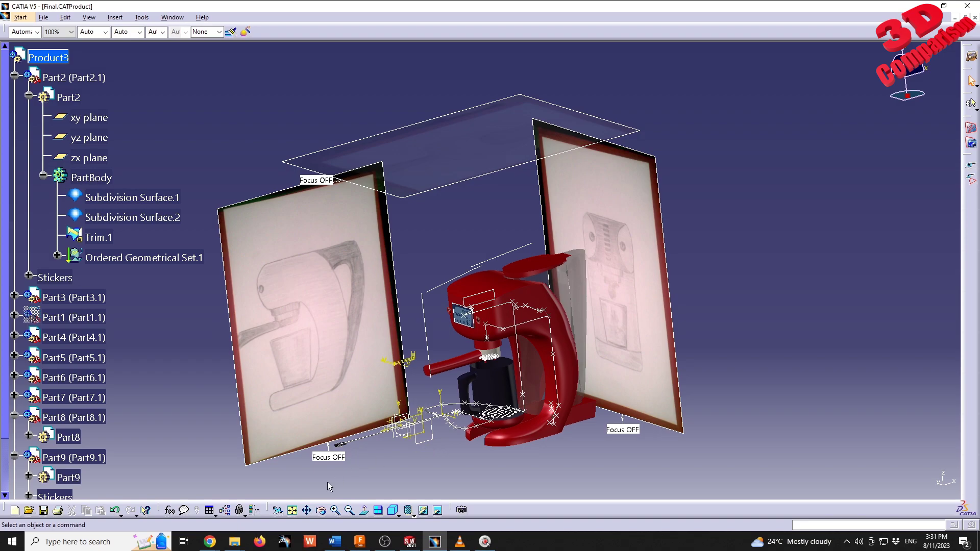
pyautogui.moveTo(218, 546)
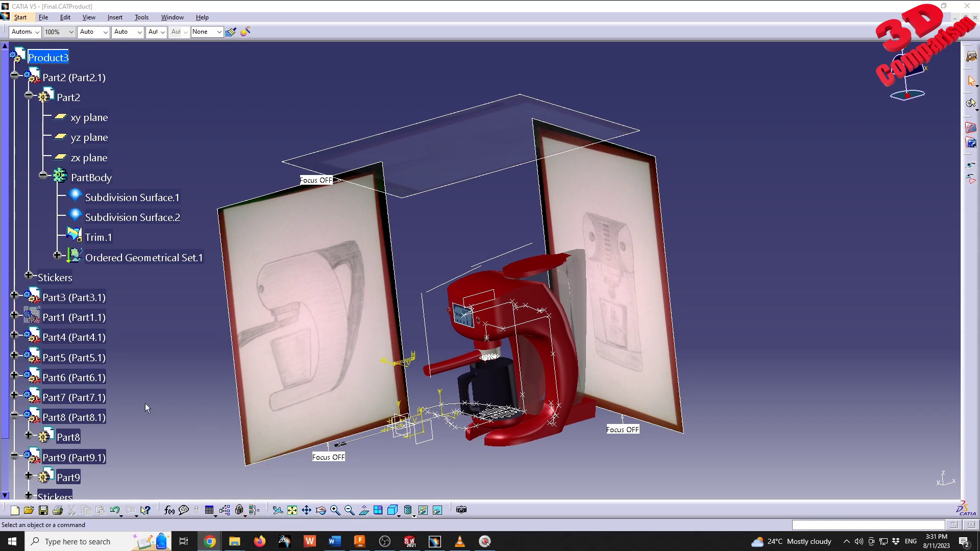
pyautogui.click(202, 430)
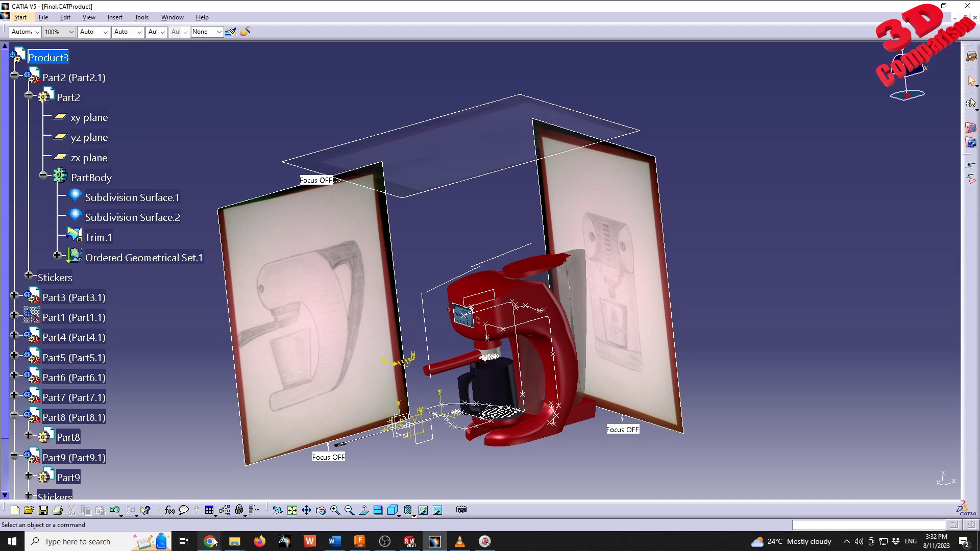
# Step: Switch from CATIA to Chrome's Eng-Tips forum search results for 'imagine'
pyautogui.moveTo(210, 542)
pyautogui.moveTo(192, 350)
pyautogui.mouseDown(button='middle')
pyautogui.moveTo(344, 296)
pyautogui.moveTo(358, 314)
pyautogui.moveTo(343, 307)
pyautogui.moveTo(416, 280)
pyautogui.moveTo(413, 298)
pyautogui.mouseUp(button='middle')
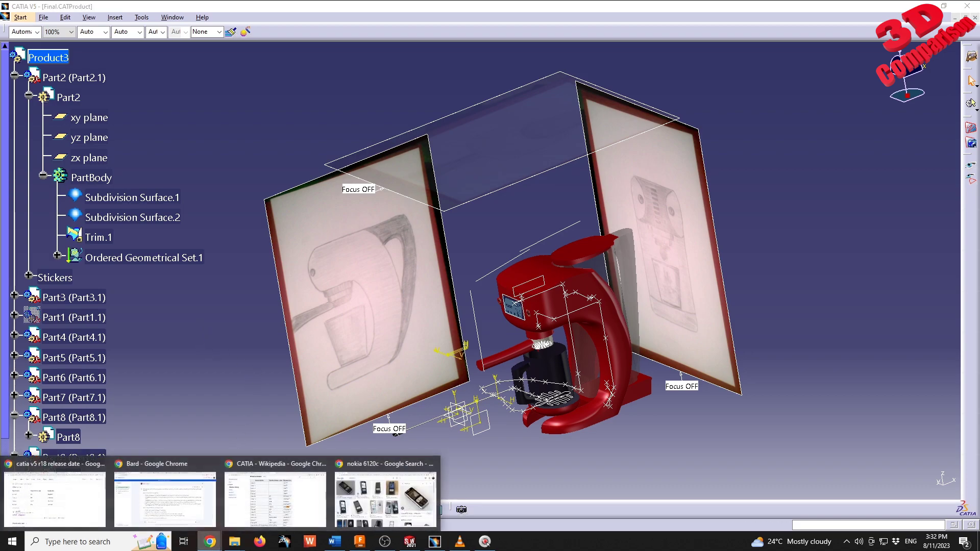
pyautogui.click(259, 486)
pyautogui.moveTo(209, 542)
pyautogui.click(164, 495)
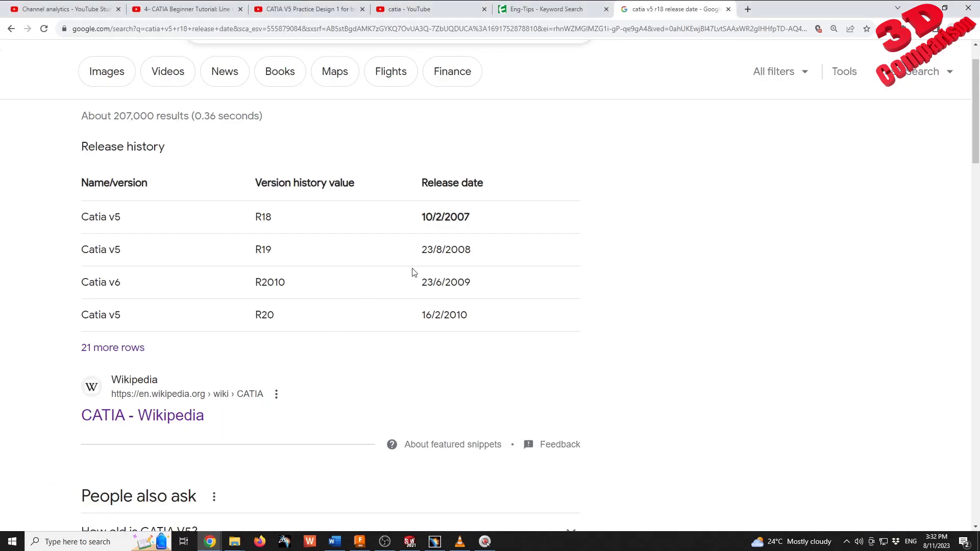
pyautogui.click(572, 14)
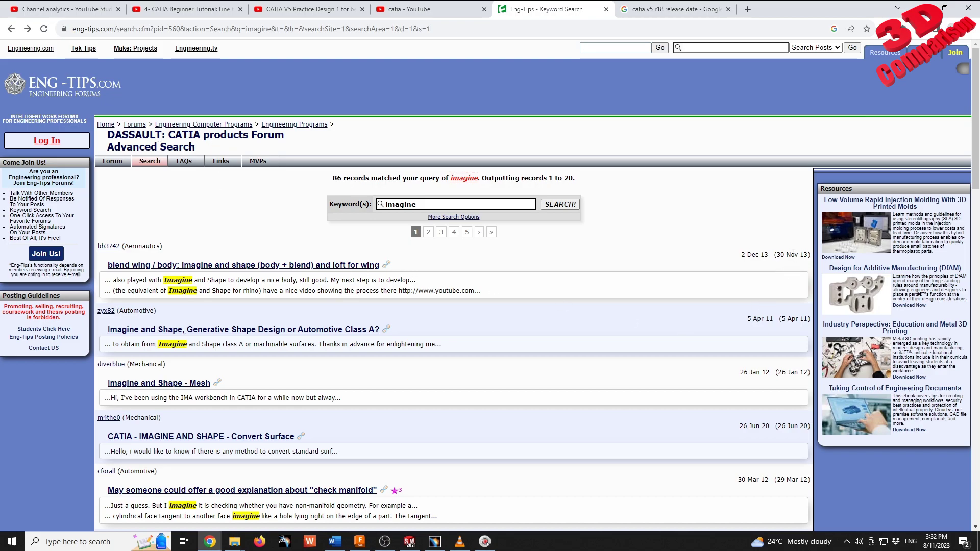
# Step: Scroll the Eng-Tips search results and highlight the 26 Feb 08 date
pyautogui.scroll(-3, 722, 400)
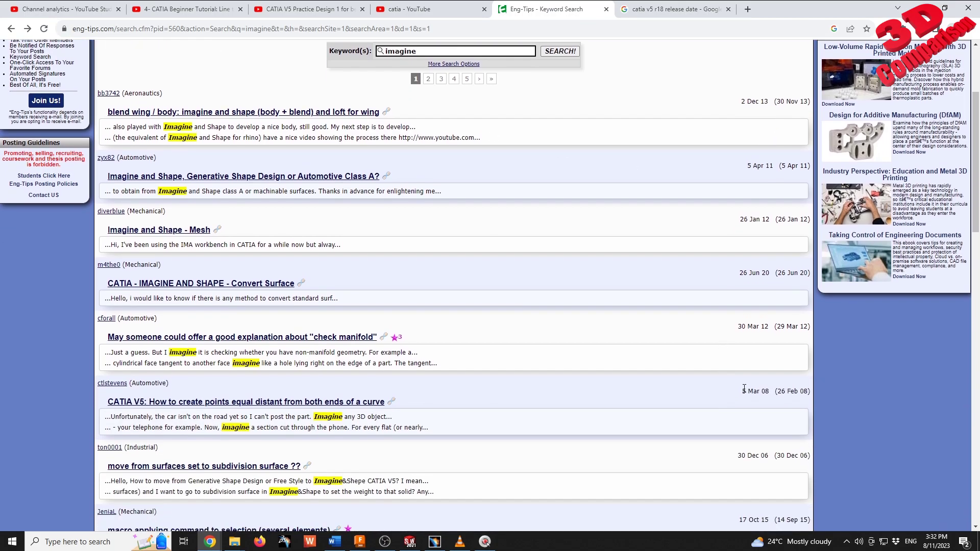
pyautogui.click(744, 389)
pyautogui.moveTo(784, 392); pyautogui.dragTo(810, 394)
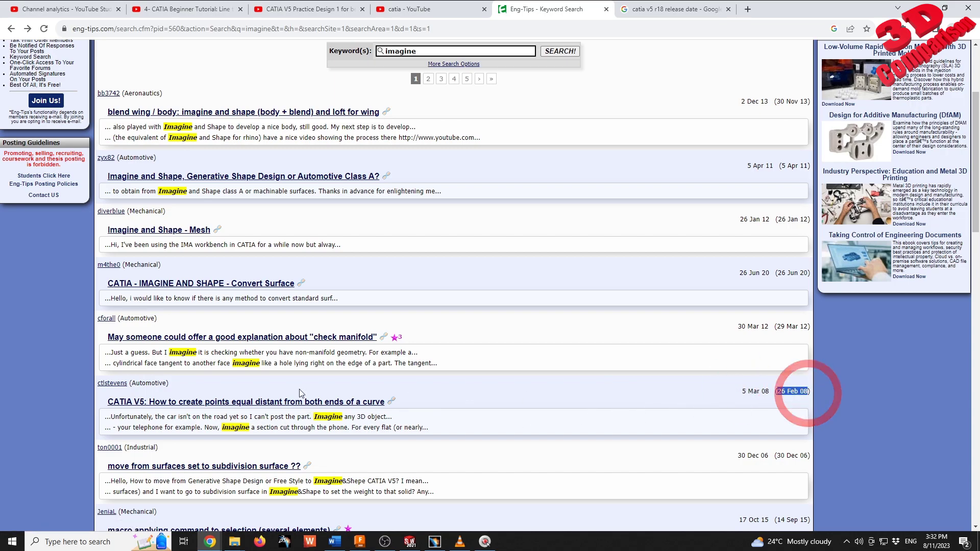
# Step: Read the replies in the thread on points equally distant from both curve ends, then return to the Line vs. Profile video
pyautogui.click(251, 405)
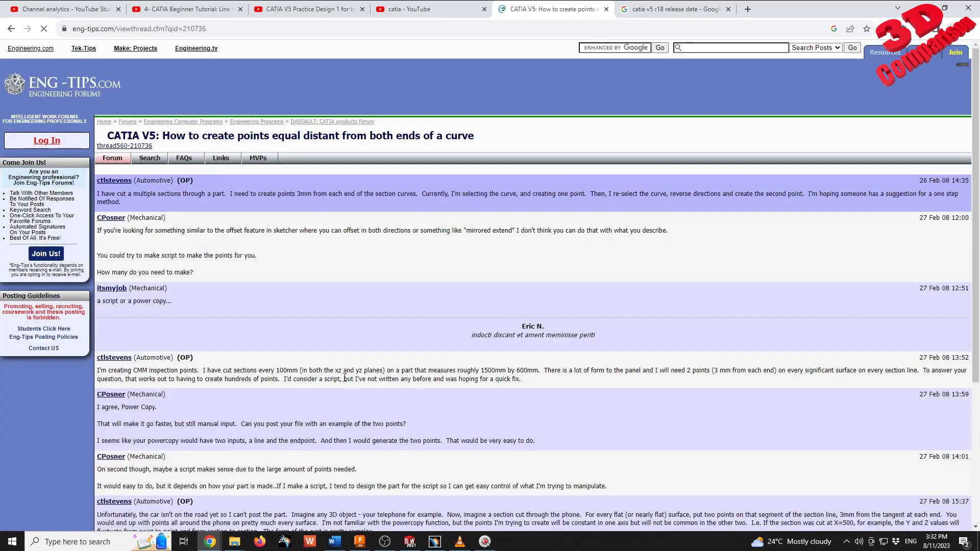
pyautogui.scroll(-5, 400, 382)
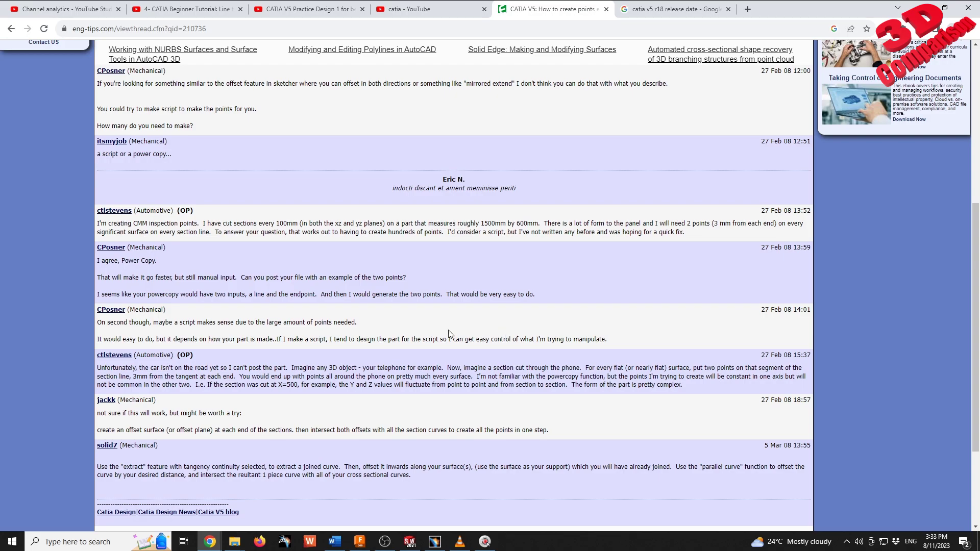
pyautogui.scroll(-1, 460, 358)
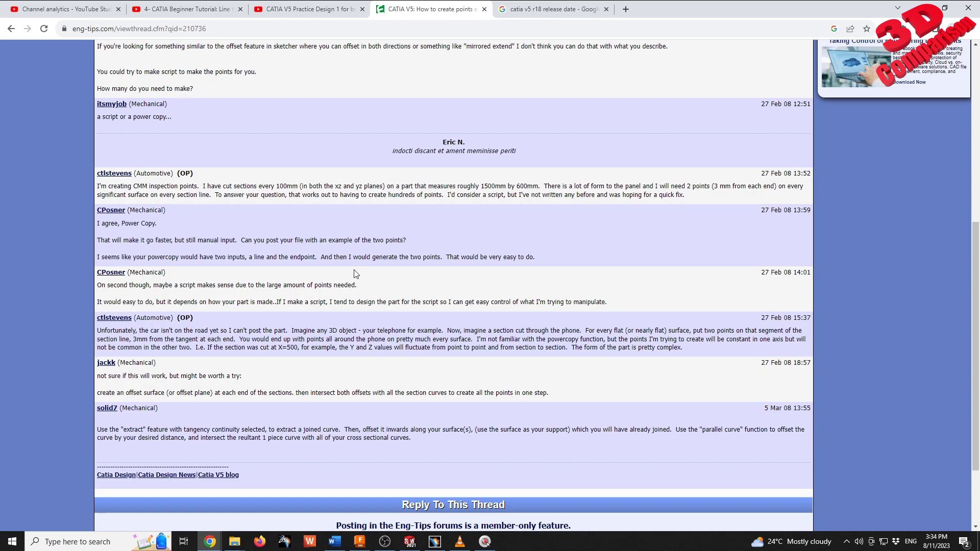
pyautogui.click(201, 16)
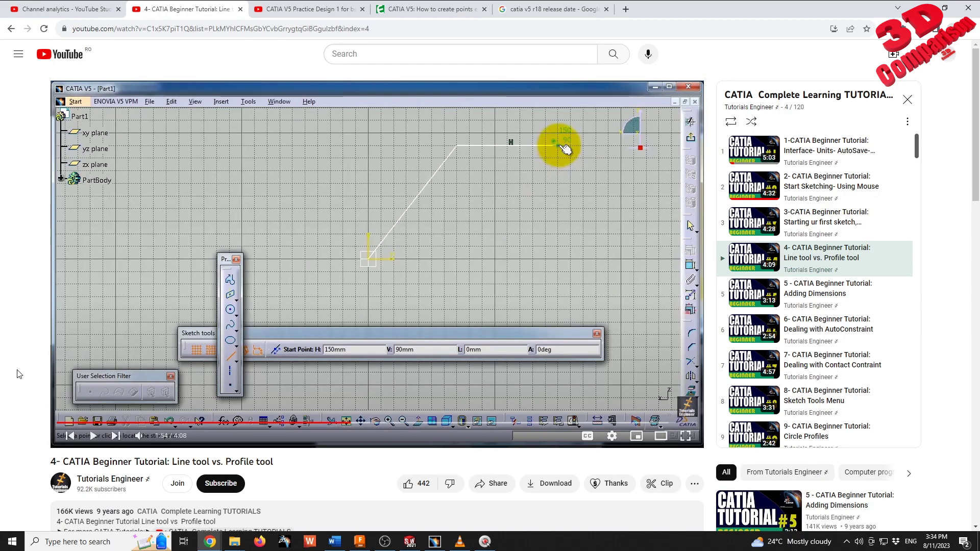
# Step: Skip the Line tool vs. Profile tool tutorial ahead to 2:14, 2:33 and 3:02
pyautogui.scroll(-2, 23, 373)
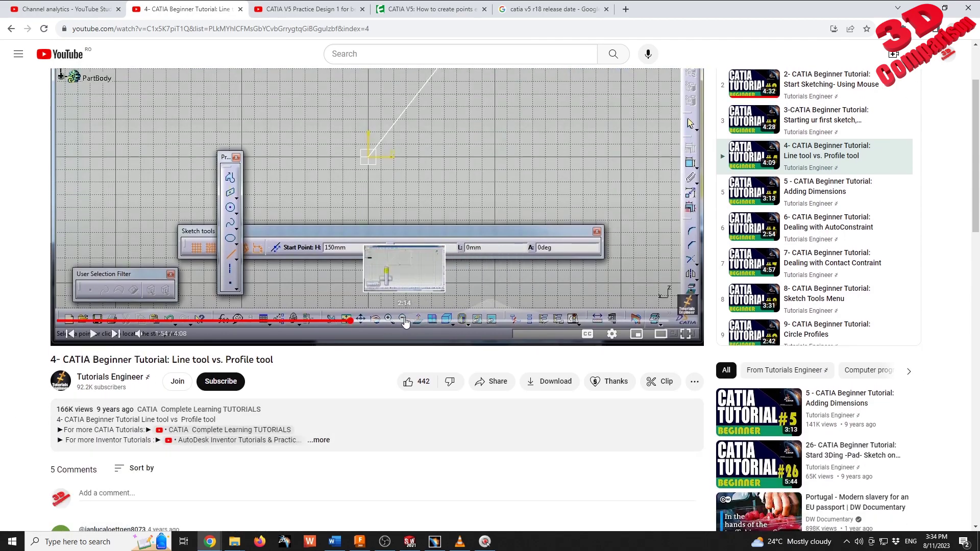
pyautogui.click(403, 321)
pyautogui.scroll(2, 400, 320)
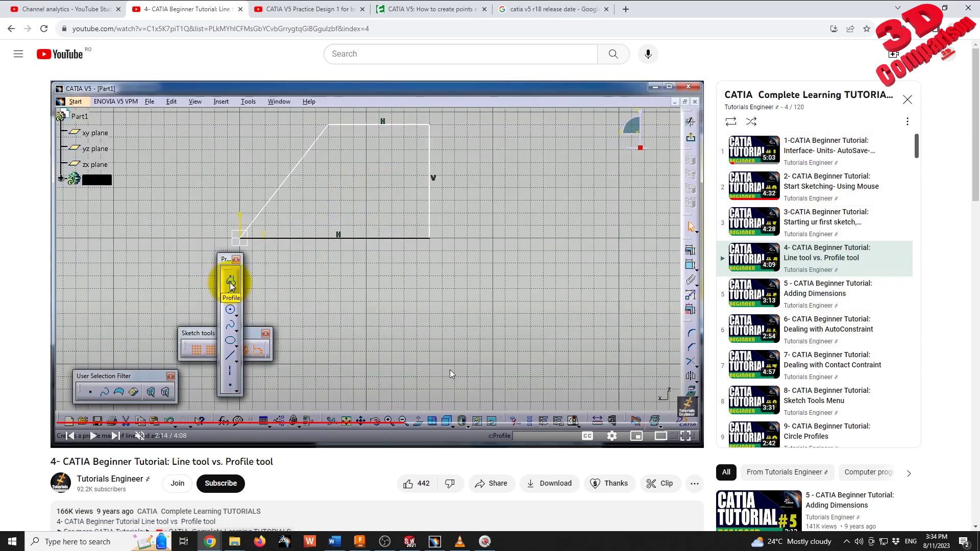
pyautogui.click(454, 423)
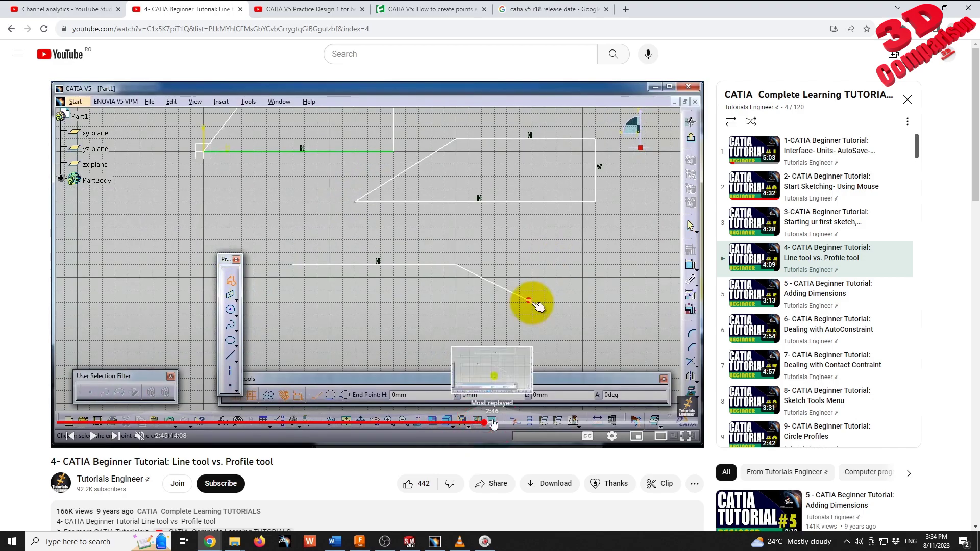
pyautogui.click(526, 423)
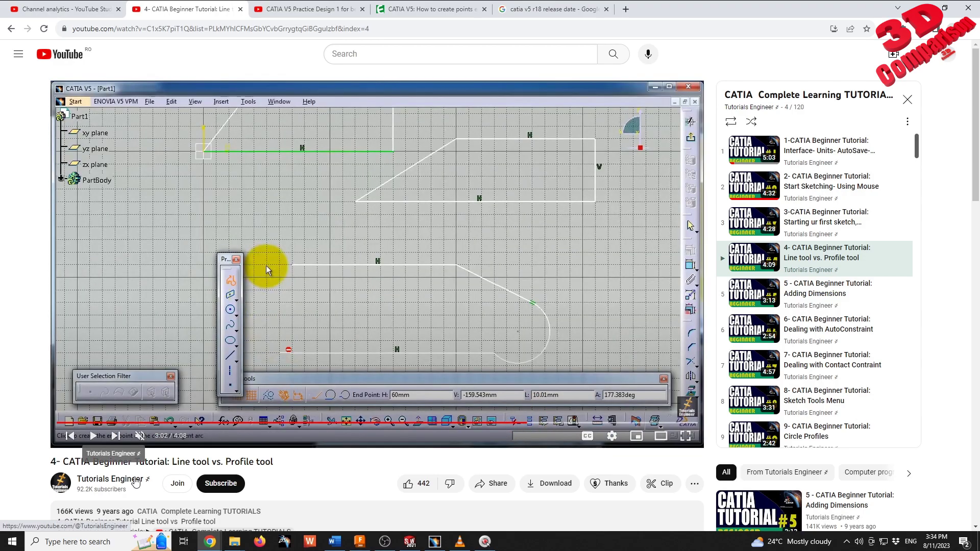
# Step: Scroll the tutorial's page, then bring up the CATIA V5 Practice Design 1 video
pyautogui.scroll(-3, 523, 405)
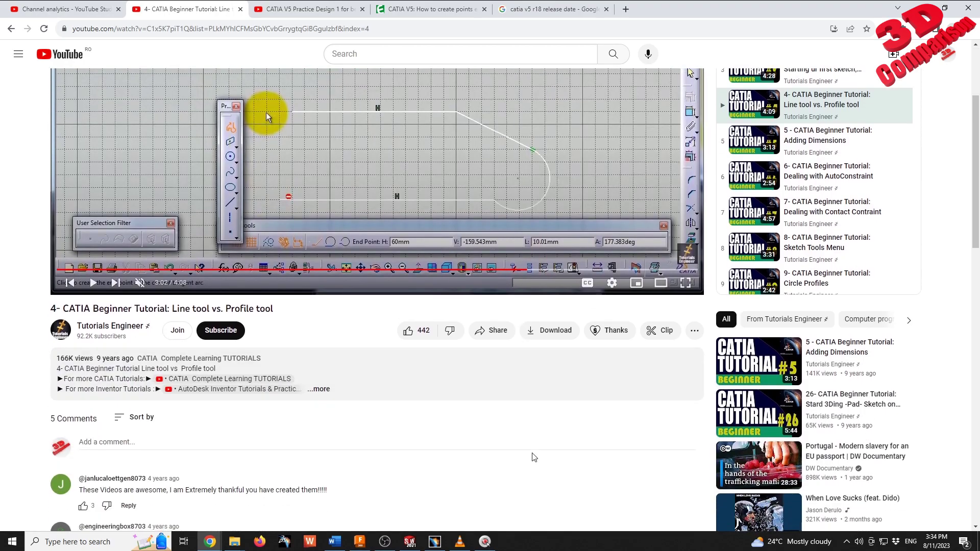
pyautogui.scroll(1, 107, 420)
pyautogui.moveTo(102, 416)
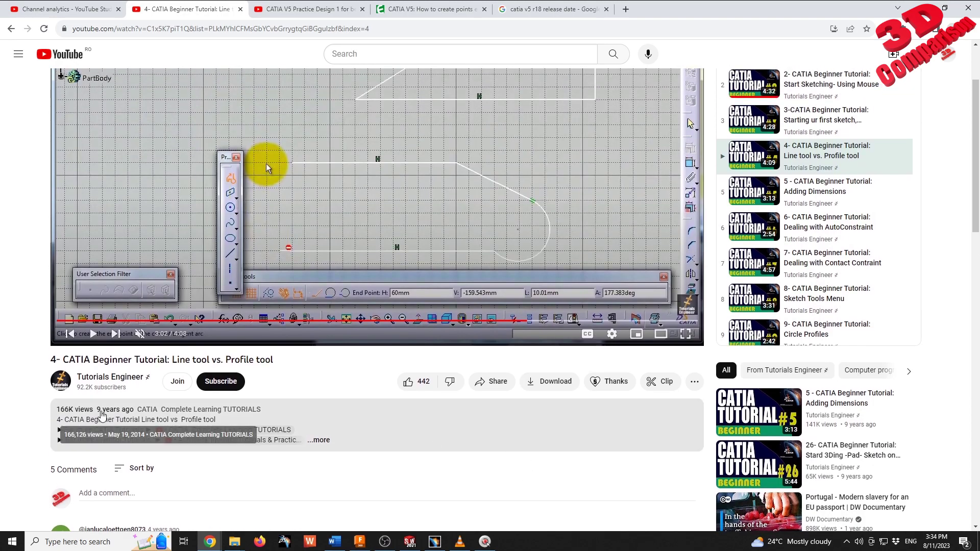
pyautogui.scroll(2, 102, 416)
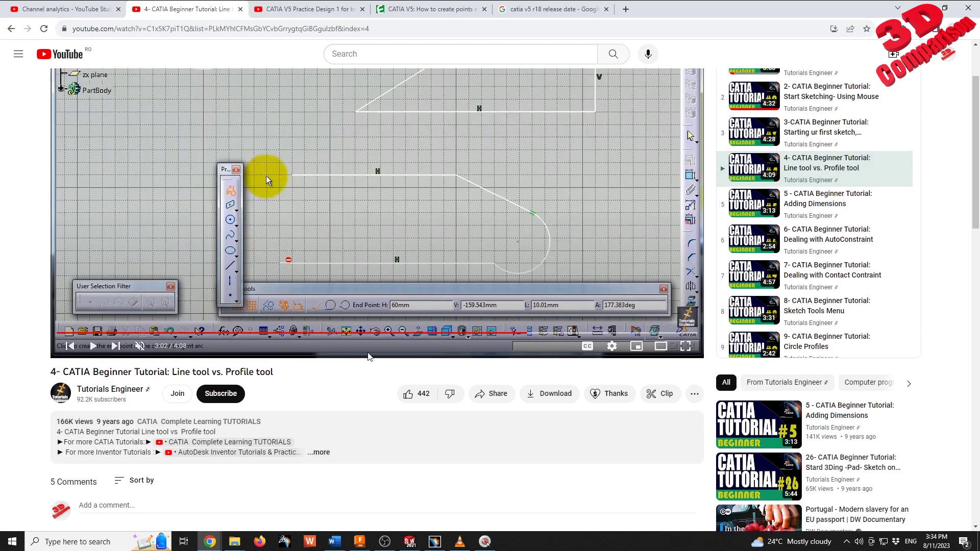
pyautogui.click(306, 9)
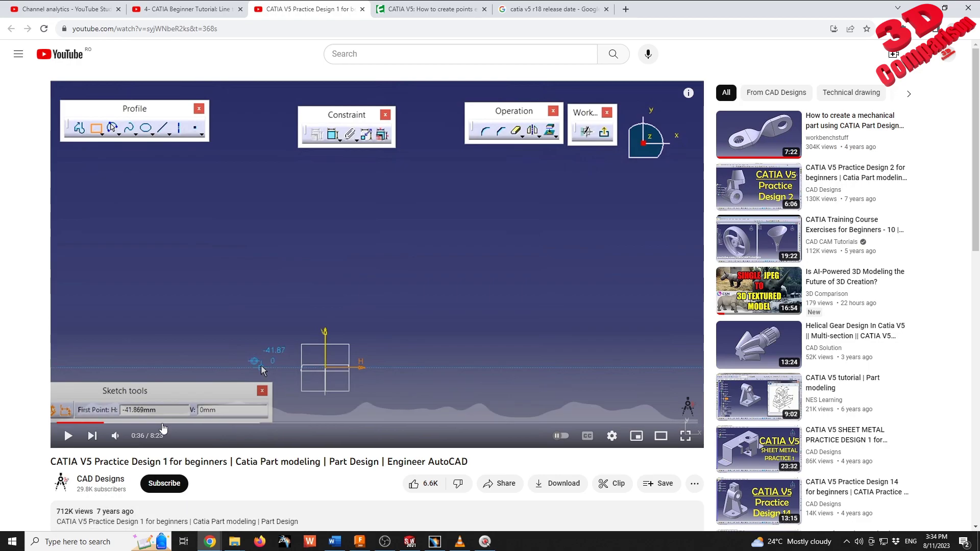
# Step: Skim the practice video ahead and mute it. Play it and pause at 3:39 on the 25.42 radius edit
pyautogui.click(159, 423)
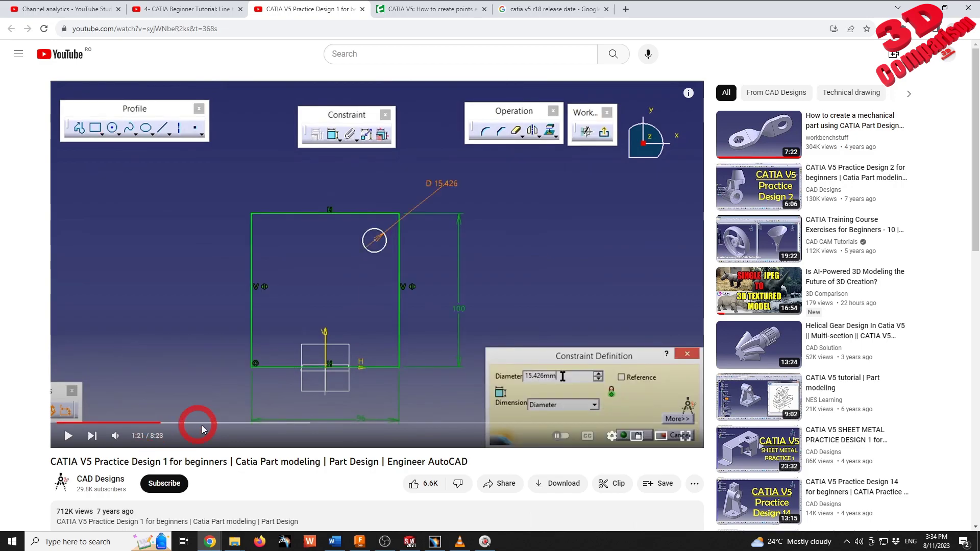
pyautogui.moveTo(244, 422); pyautogui.dragTo(286, 425)
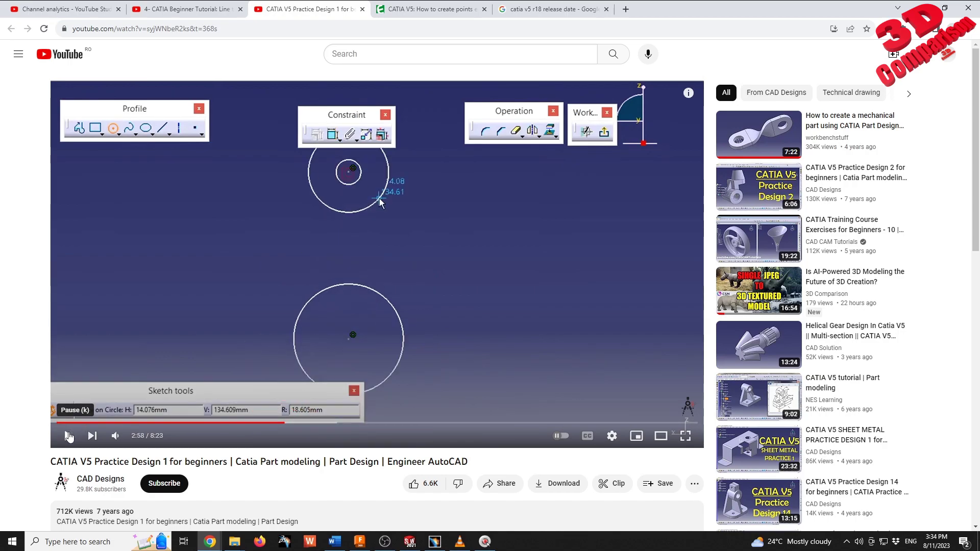
pyautogui.click(115, 436)
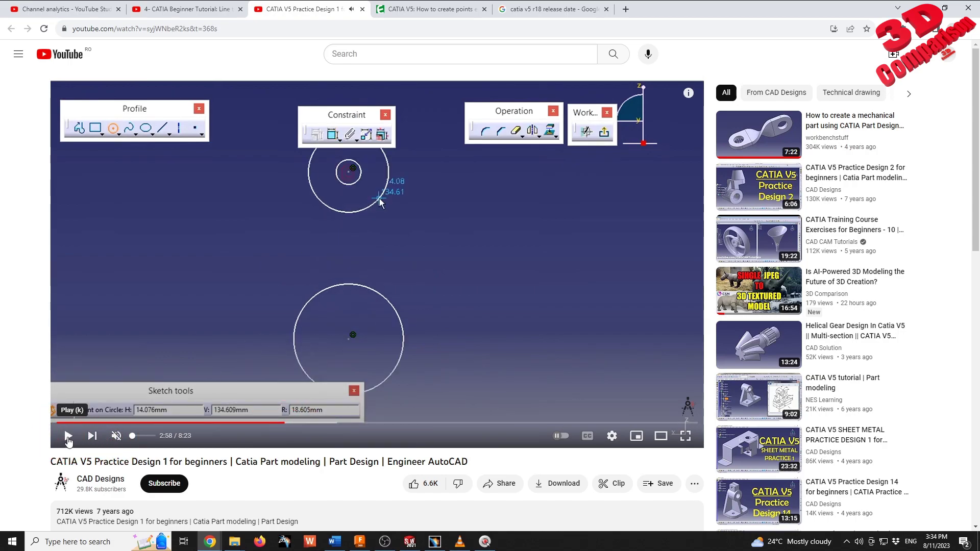
pyautogui.click(68, 435)
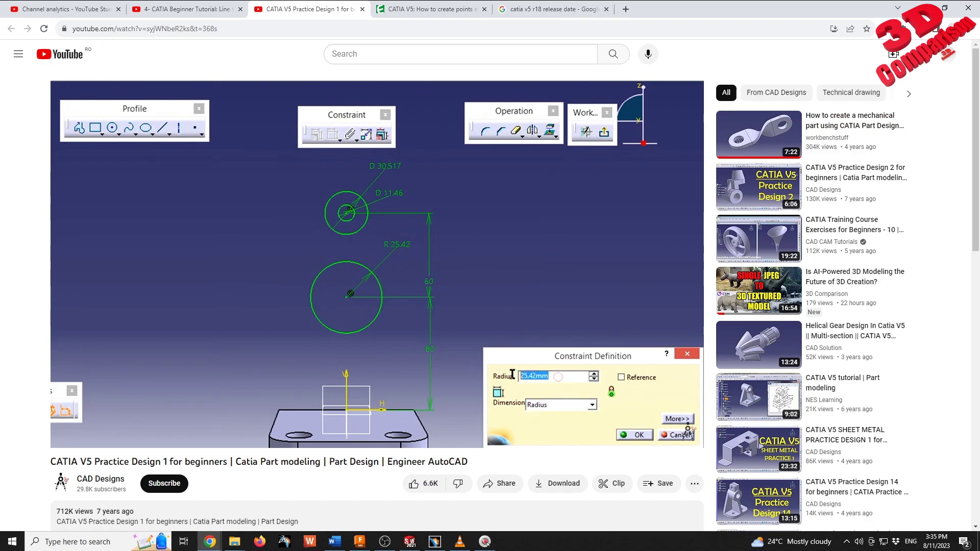
pyautogui.click(313, 309)
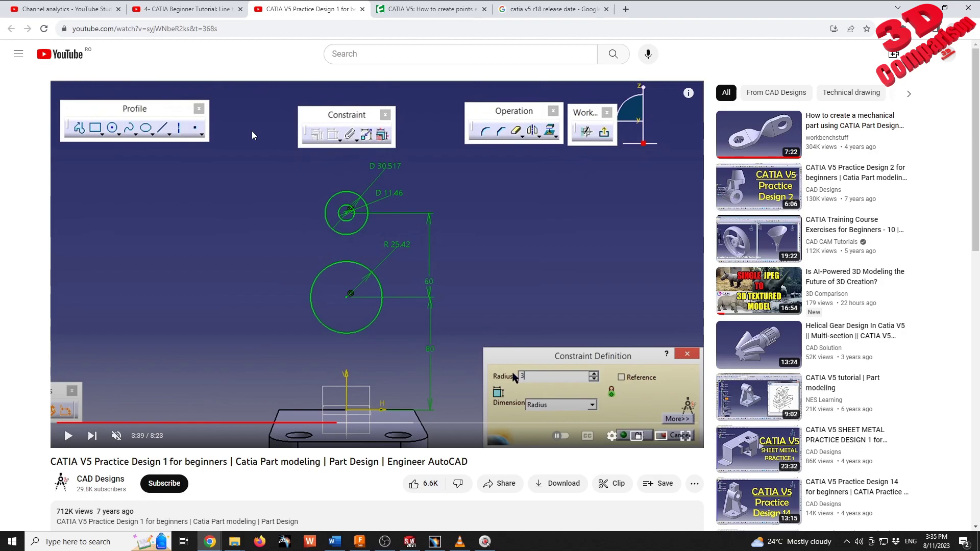